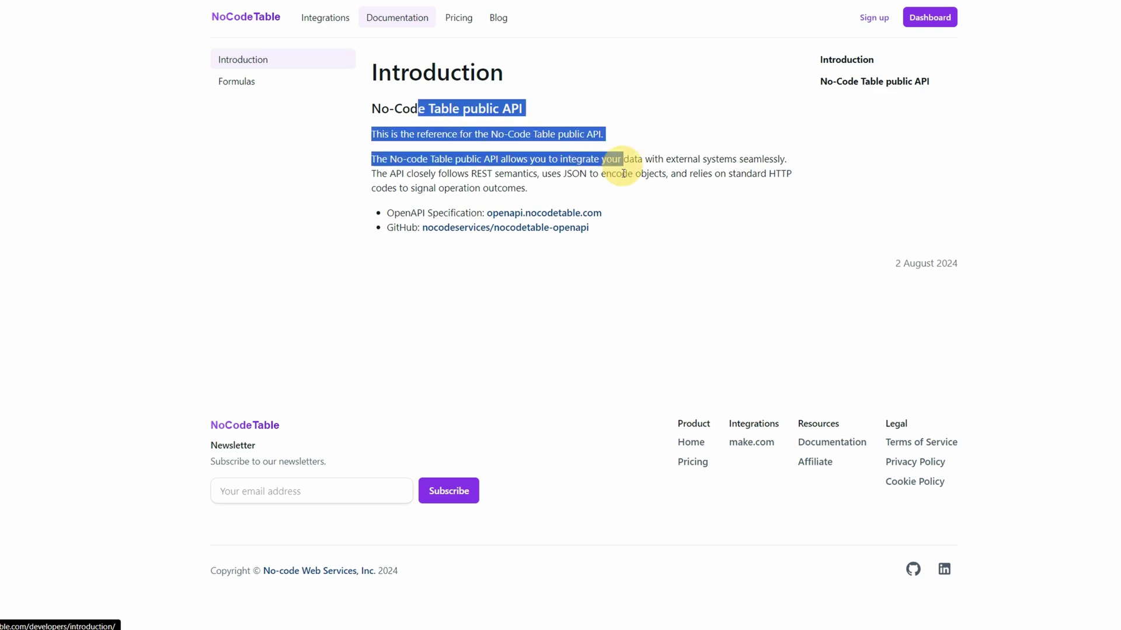
Review the API documentation introduction, the pricing plans and the integrations page, then return to the site's home page
click(615, 174)
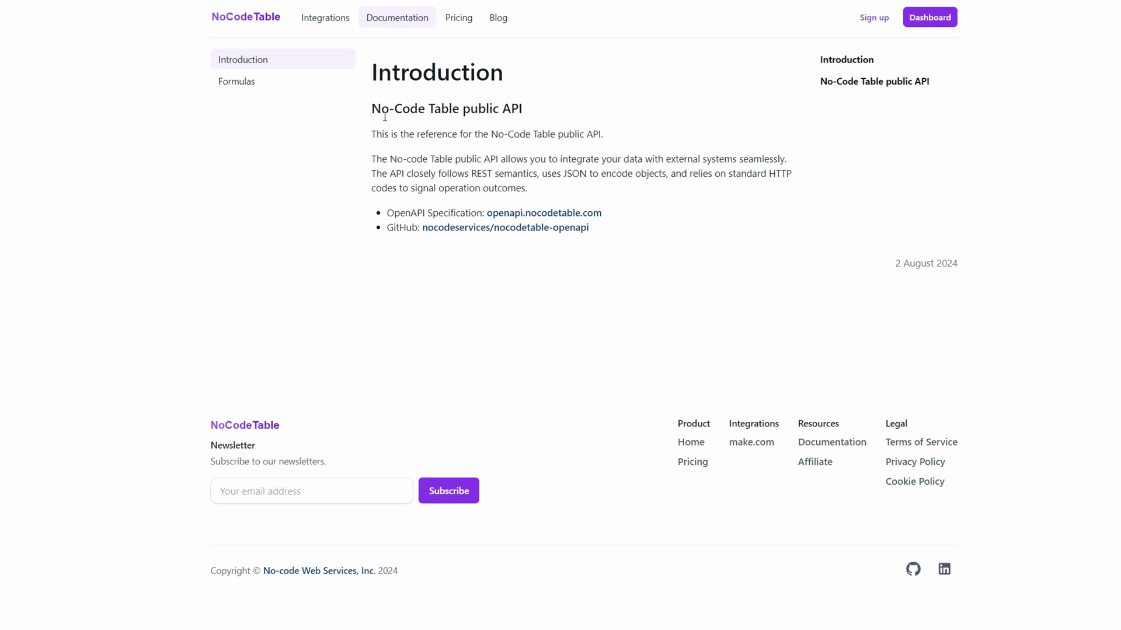
click(465, 18)
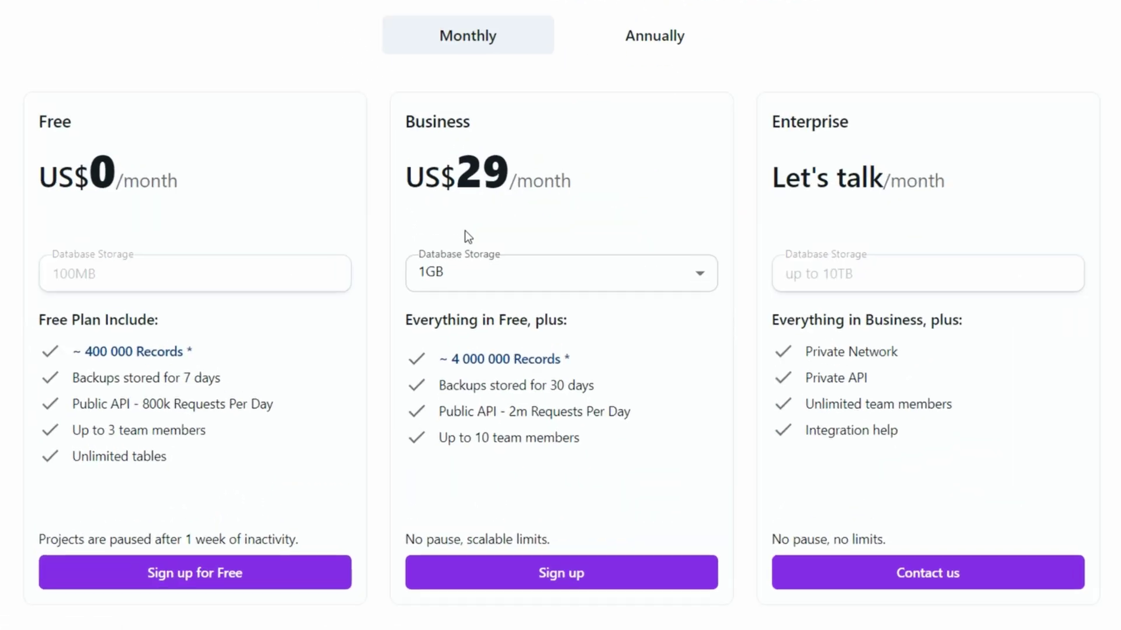
drag(543, 394, 521, 389)
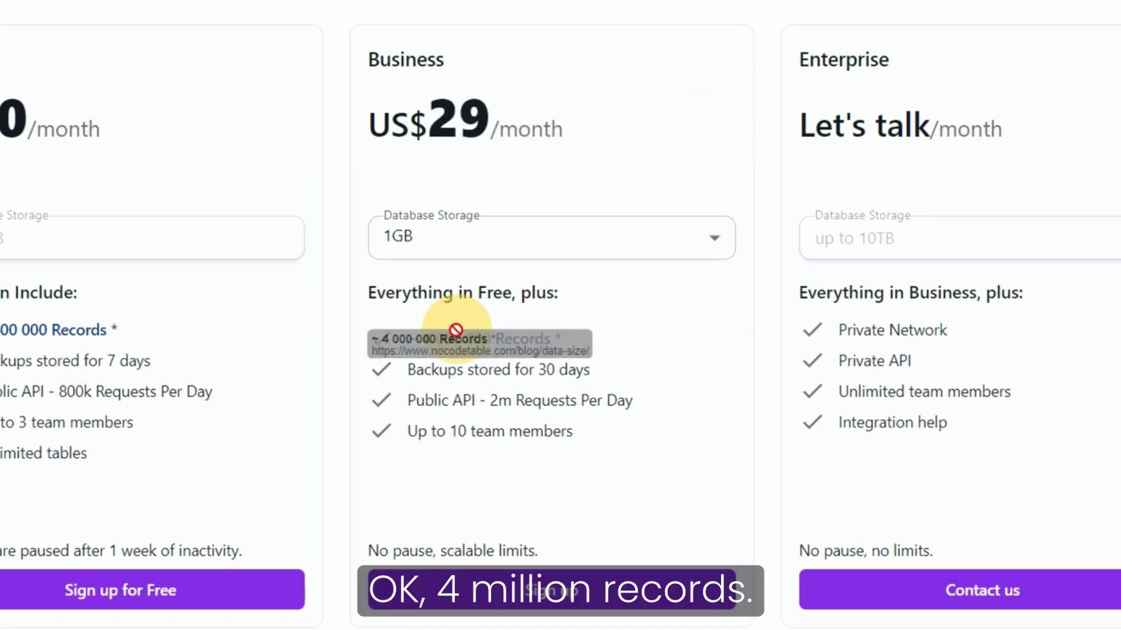
drag(456, 330, 455, 330)
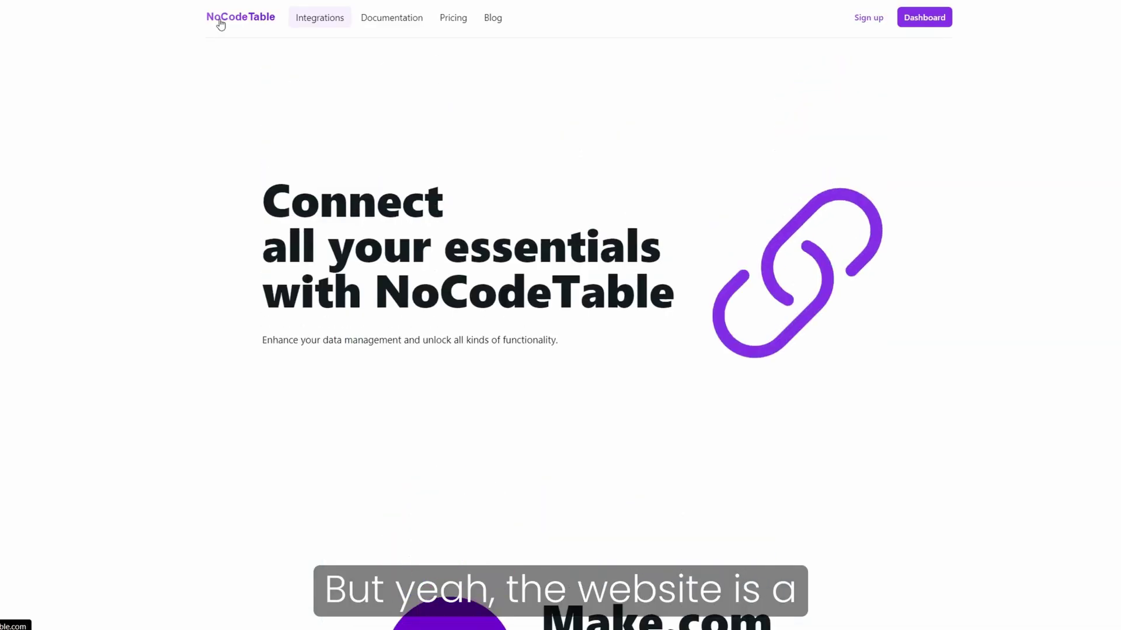
click(220, 18)
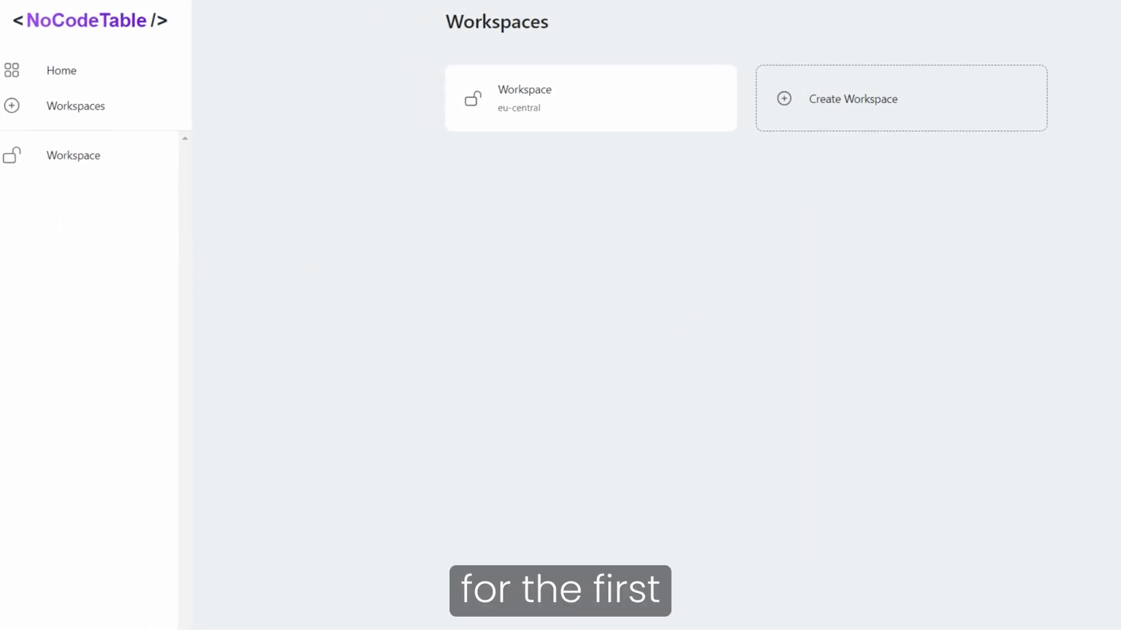
Review the location and plan options for creating a new workspace, then go back to the workspace overview
click(926, 120)
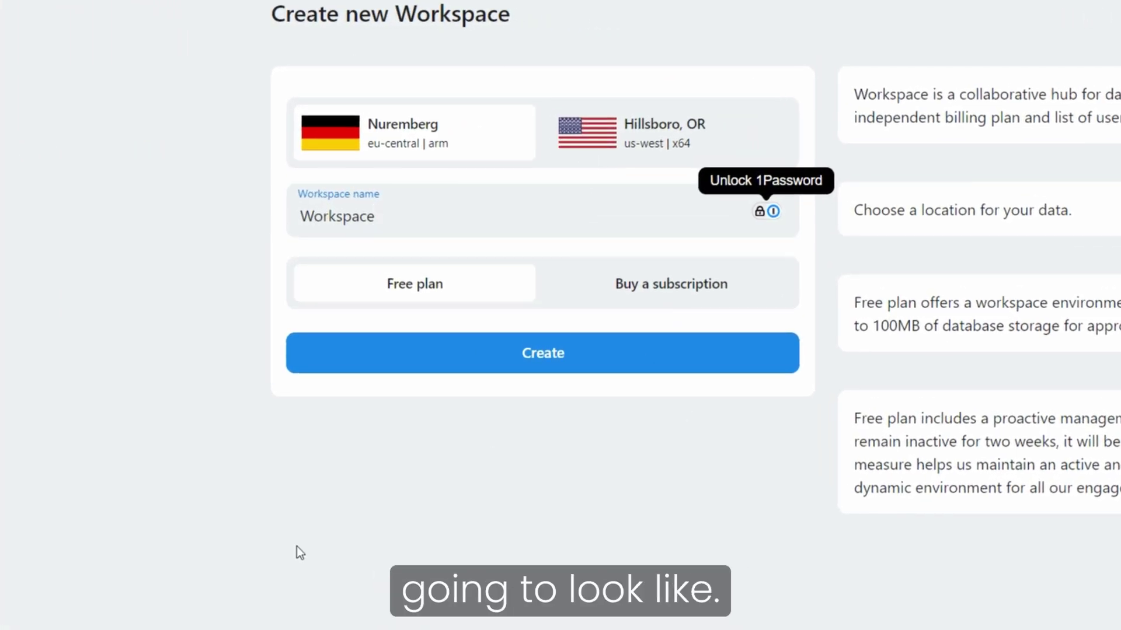
click(300, 552)
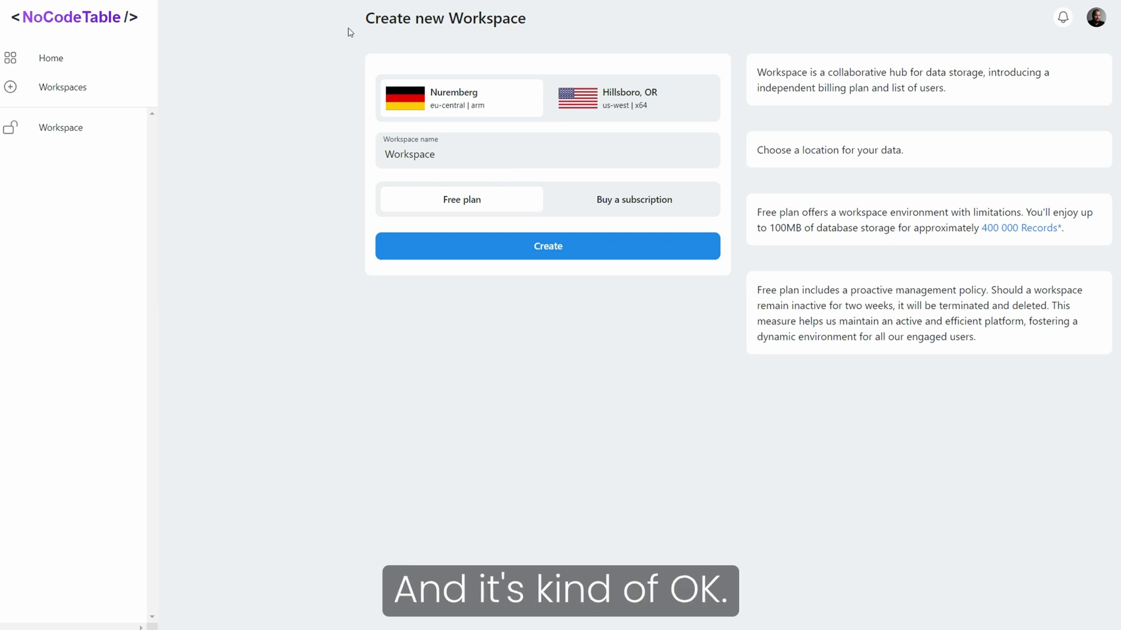
click(105, 64)
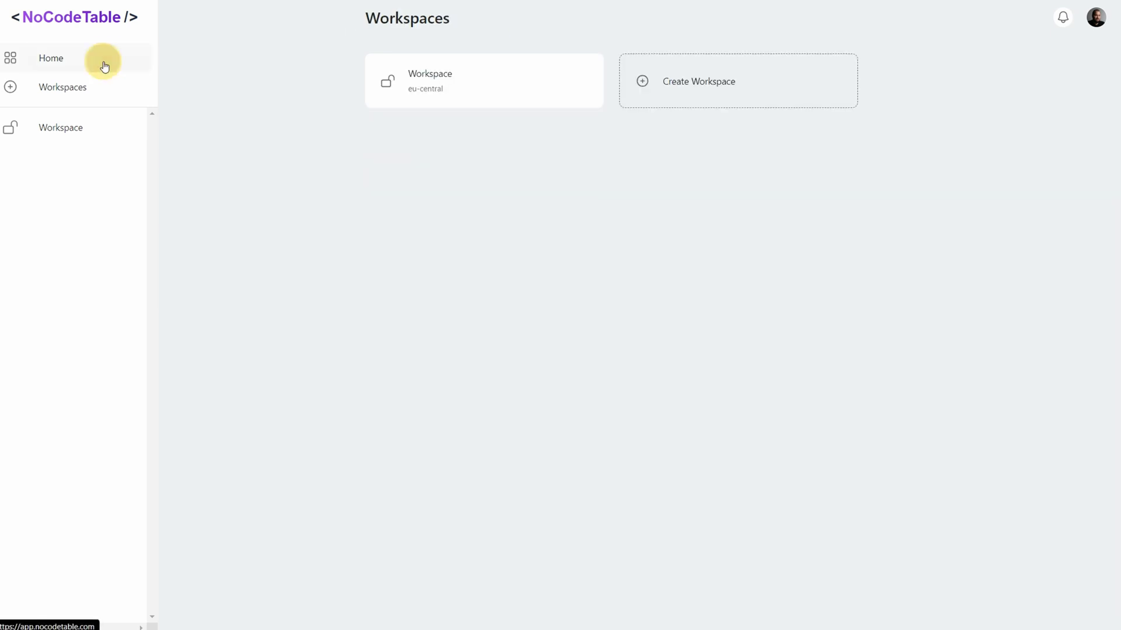
Open the existing eu-central workspace and inspect the Orders and Products tables in its document
click(436, 80)
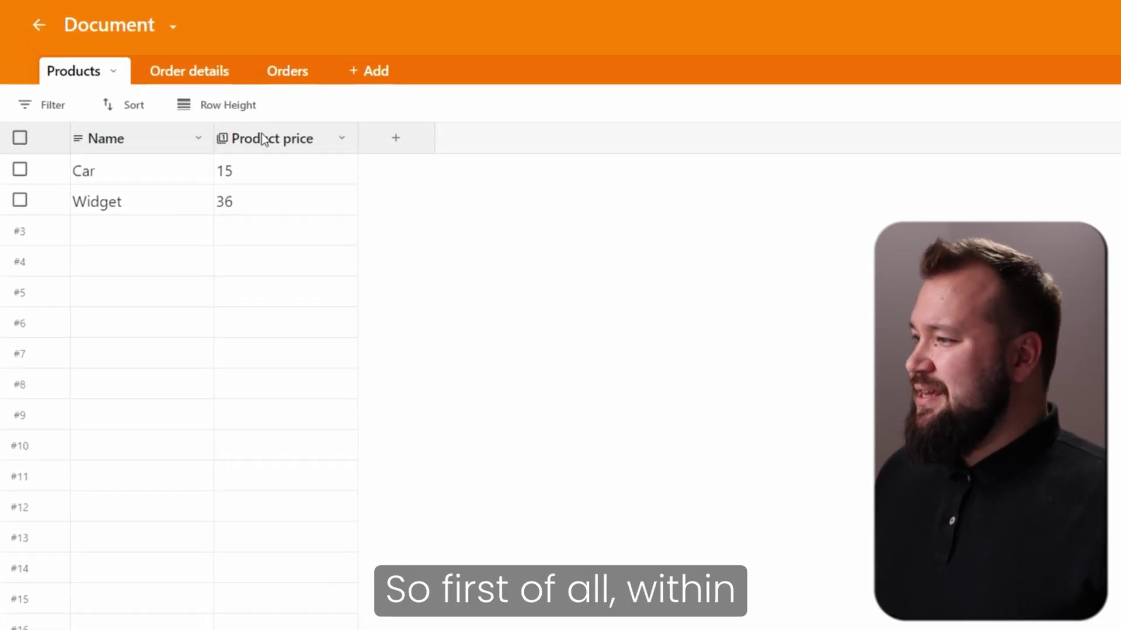
click(195, 48)
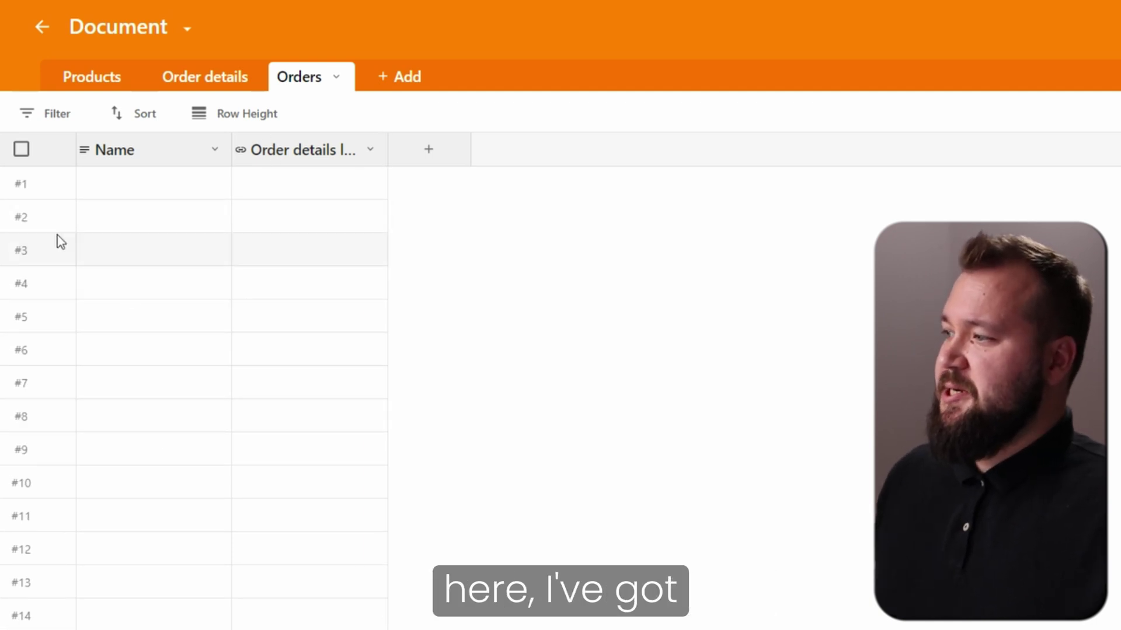
scroll(177, 532, down, 10)
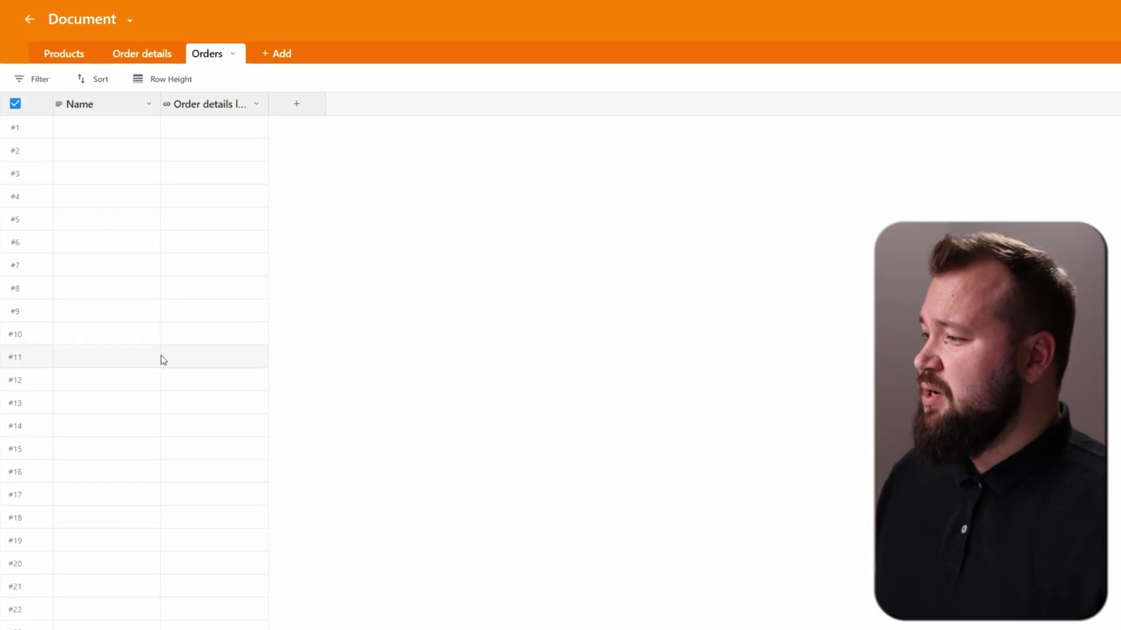
scroll(214, 265, up, 15)
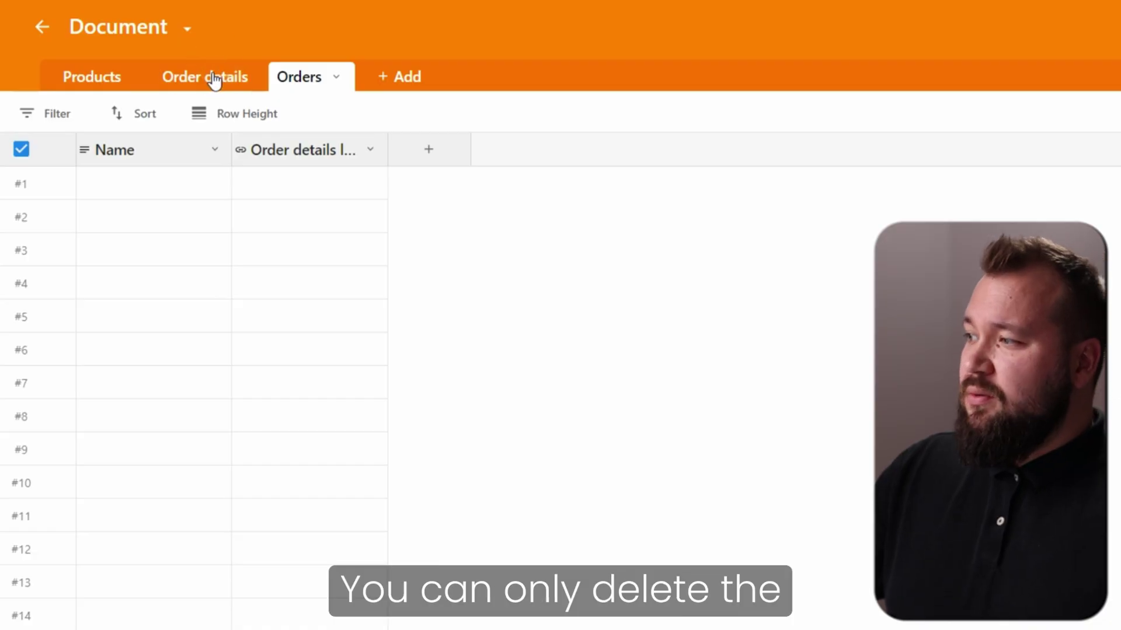
click(98, 82)
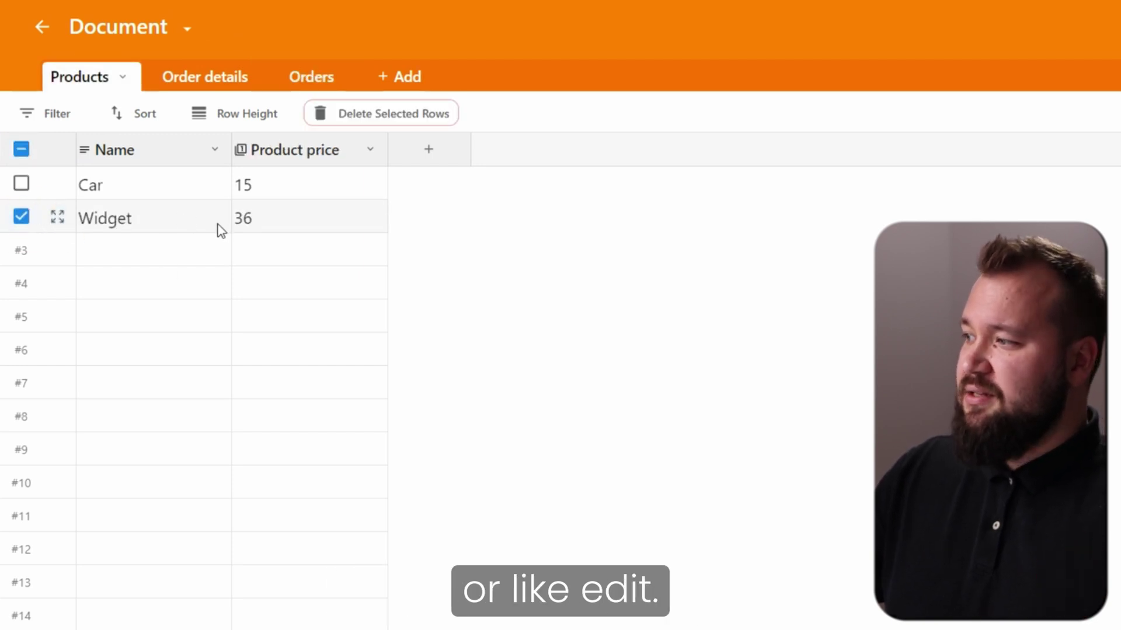
Add a product record named Toy in the first empty row and leave all rows unselected
click(140, 283)
text(toy)
key(BackSpace)
key(BackSpace)
key(BackSpace)
text(Toy)
key(Return)
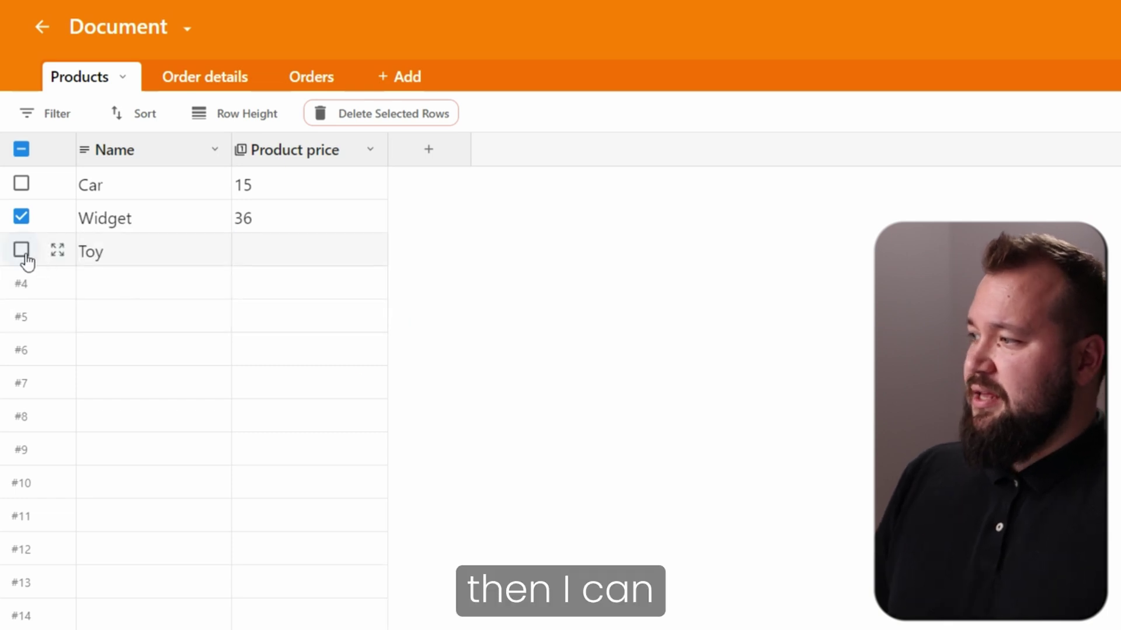
click(22, 251)
click(22, 218)
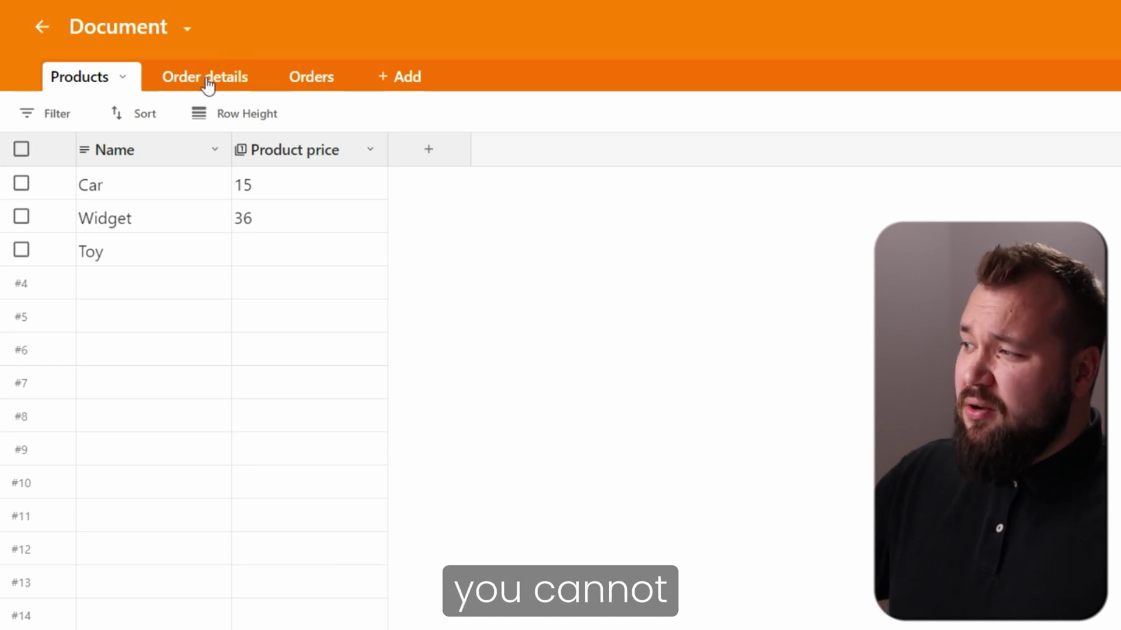
Add a new table to the document and rename it Clients
click(309, 87)
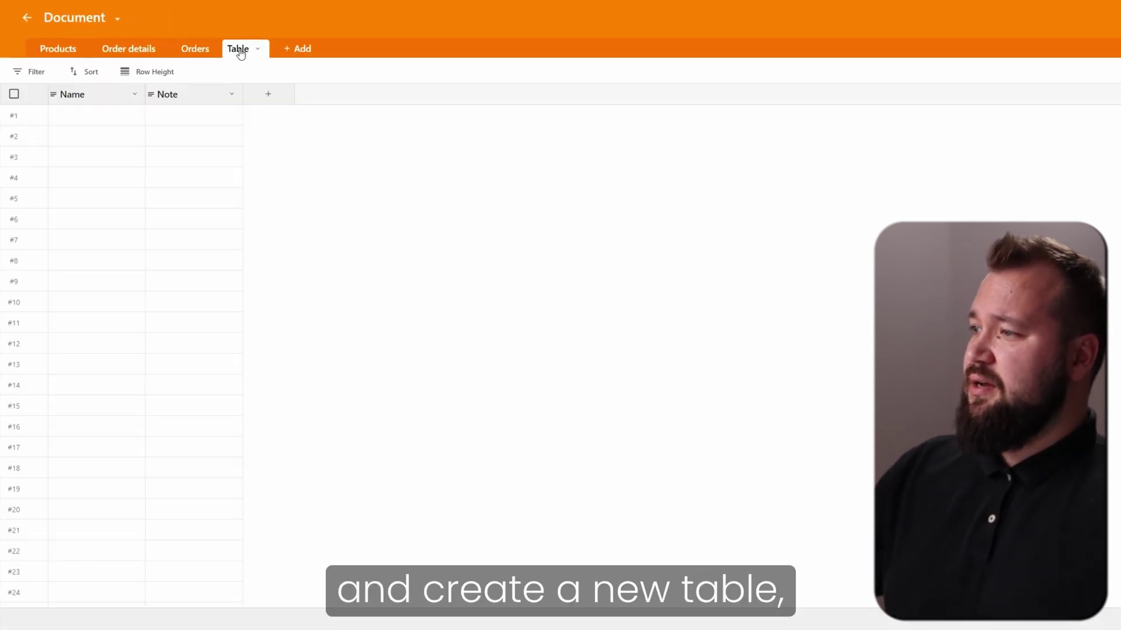
click(242, 54)
click(258, 52)
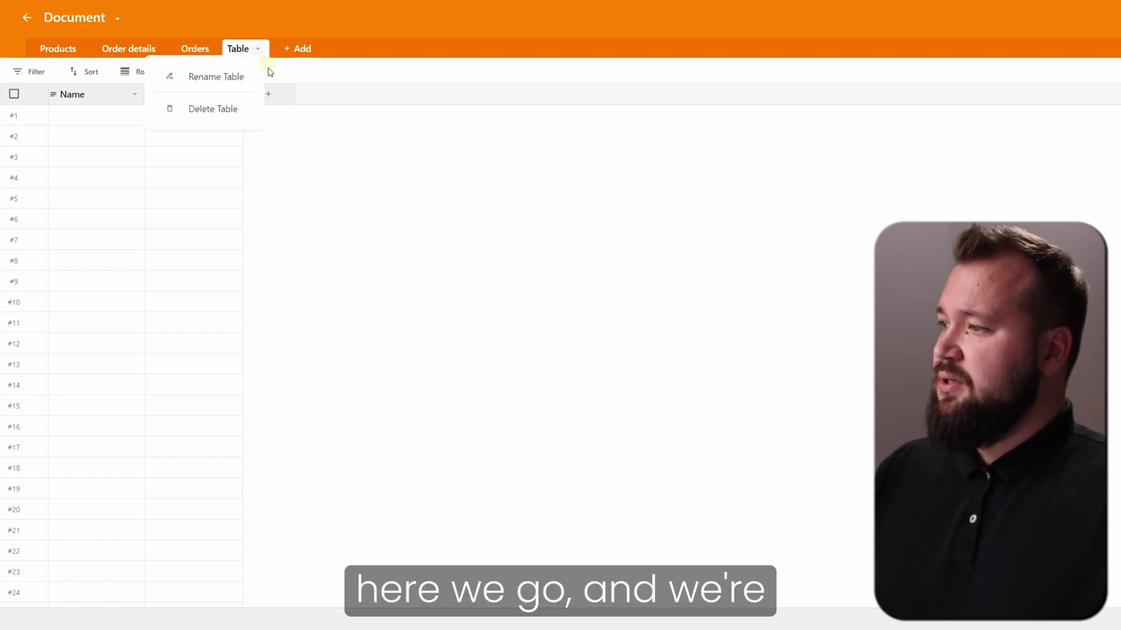
click(200, 75)
double_click(519, 321)
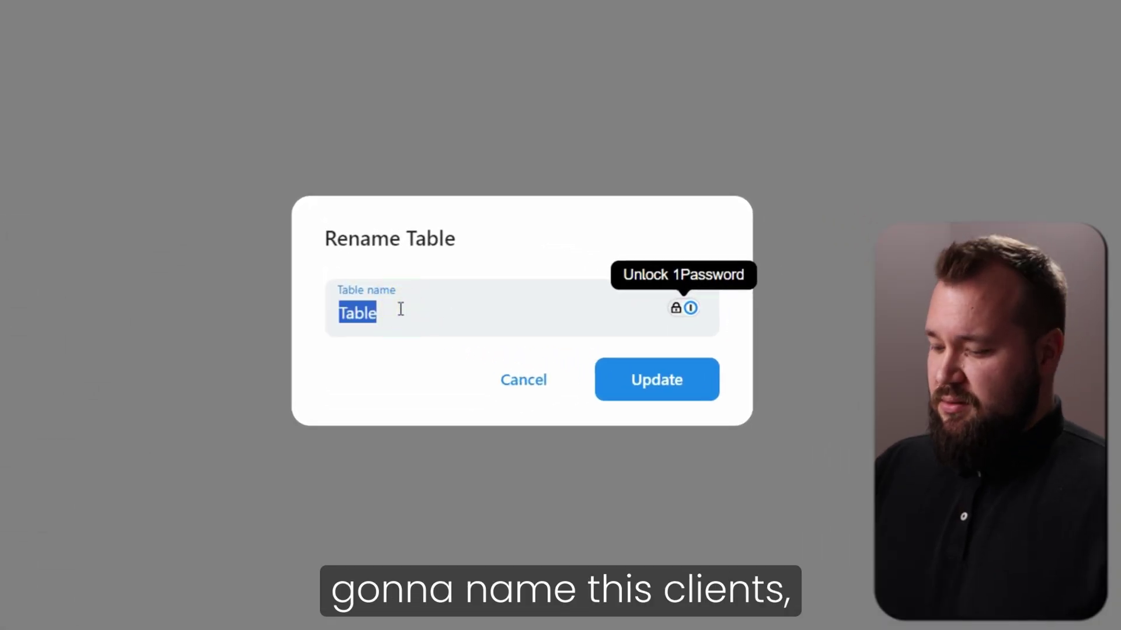
text(C)
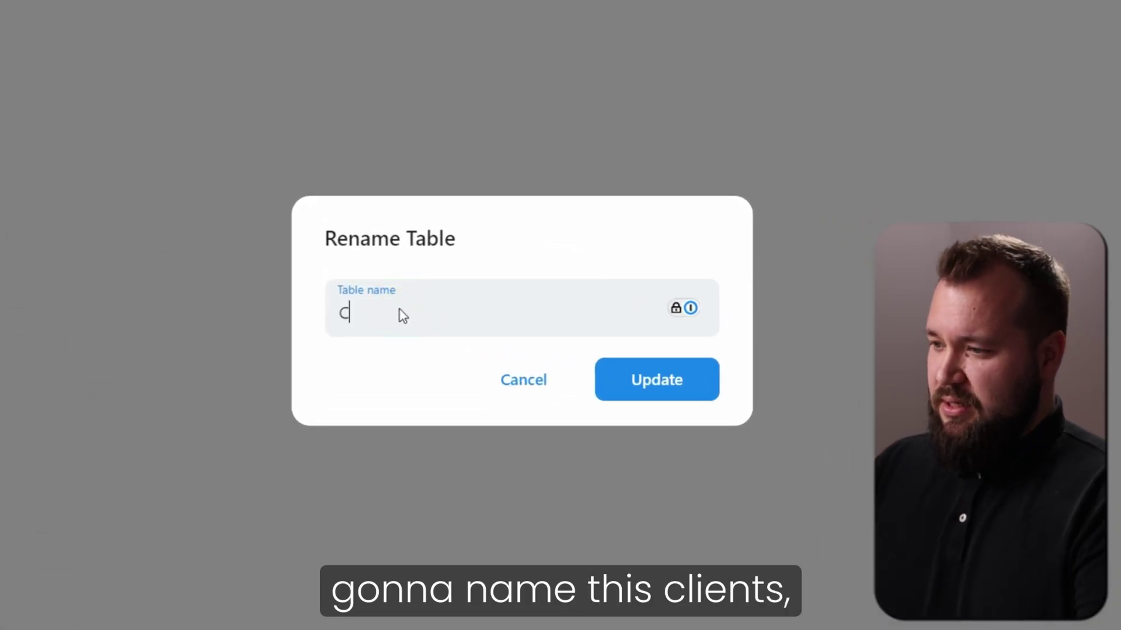
text(lients)
key(Return)
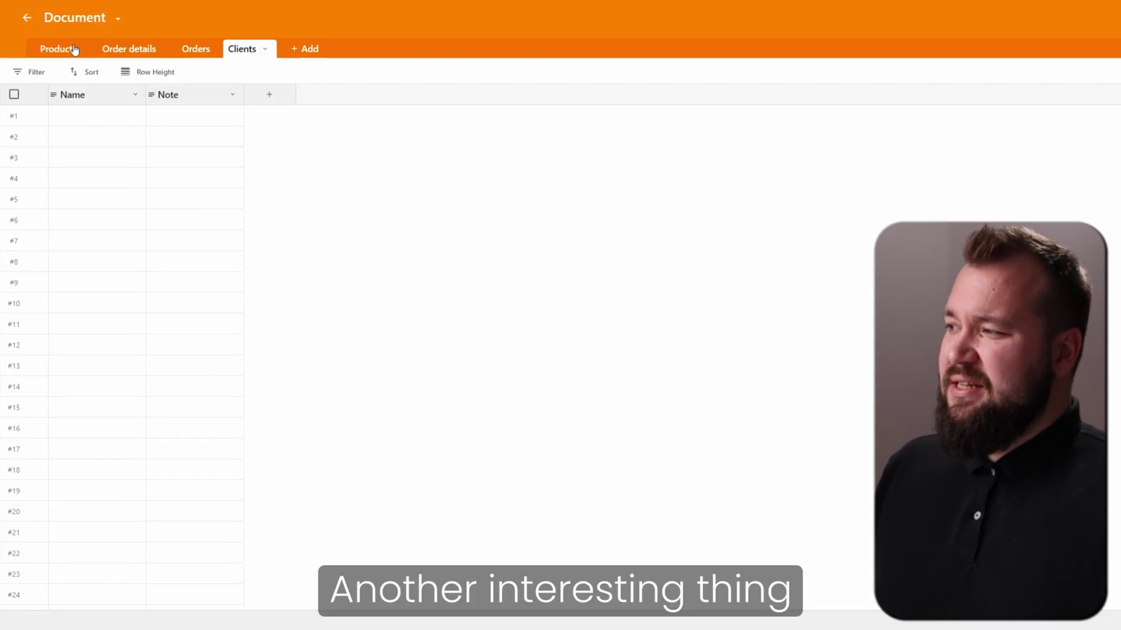
Open the Products table and look at the Toy record's price cell and the filter settings
click(75, 49)
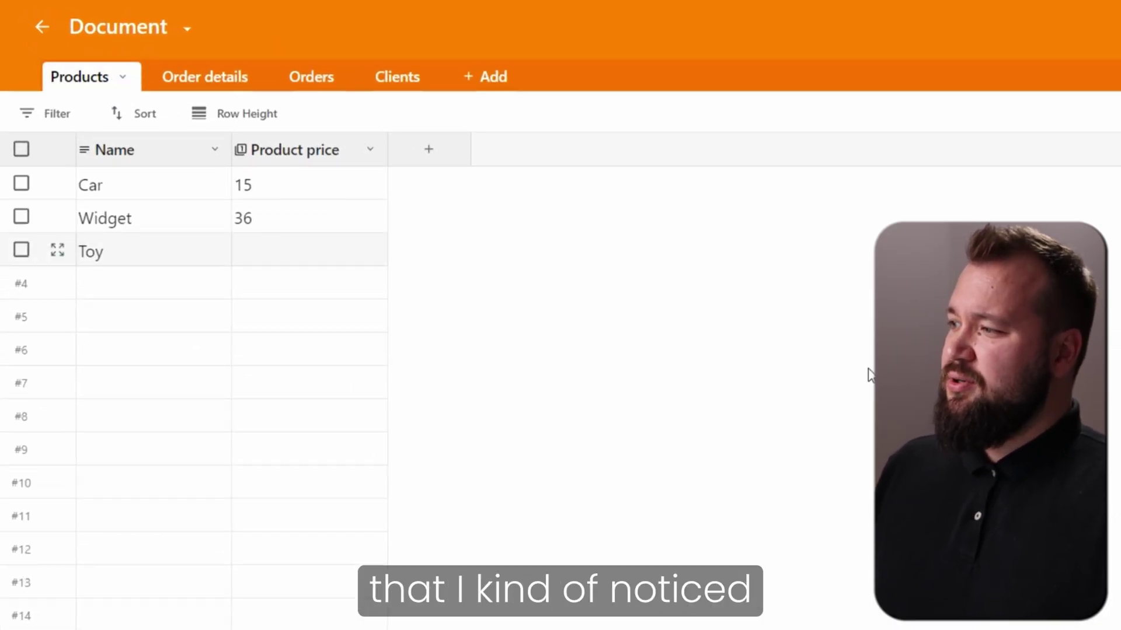
click(307, 248)
key(Escape)
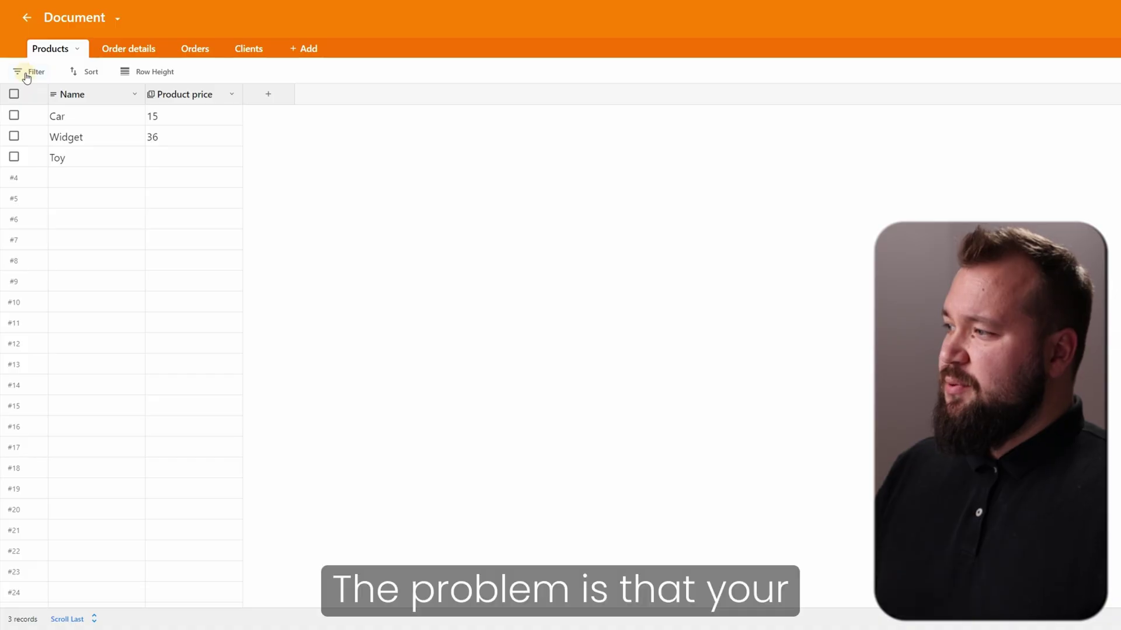
click(30, 71)
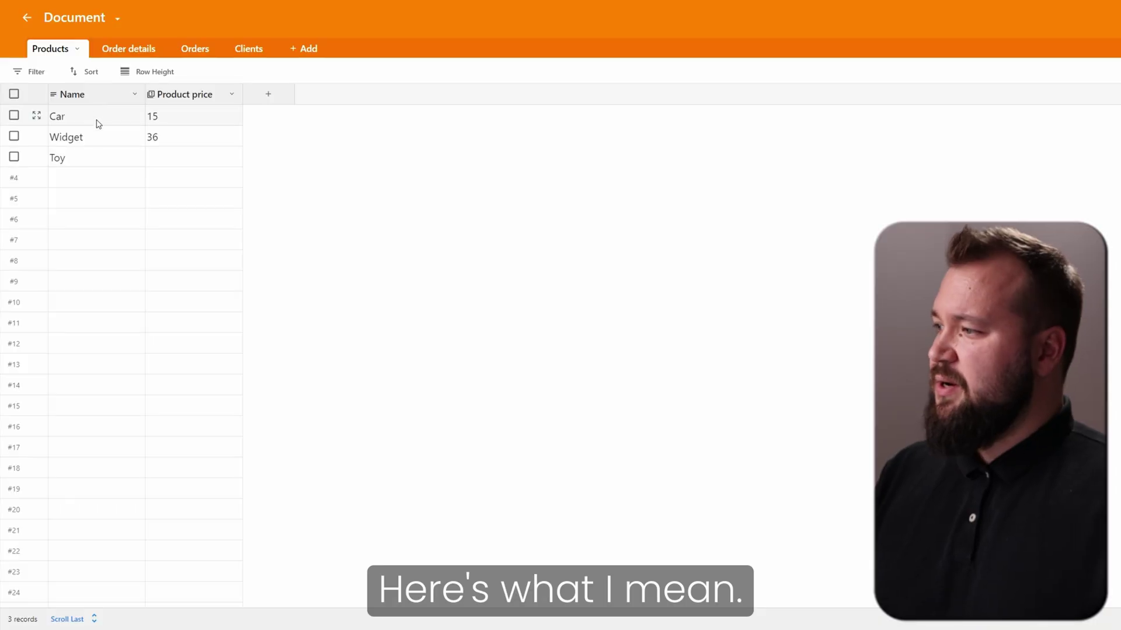
Filter the Products table to show only records whose Name contains Car
double_click(93, 122)
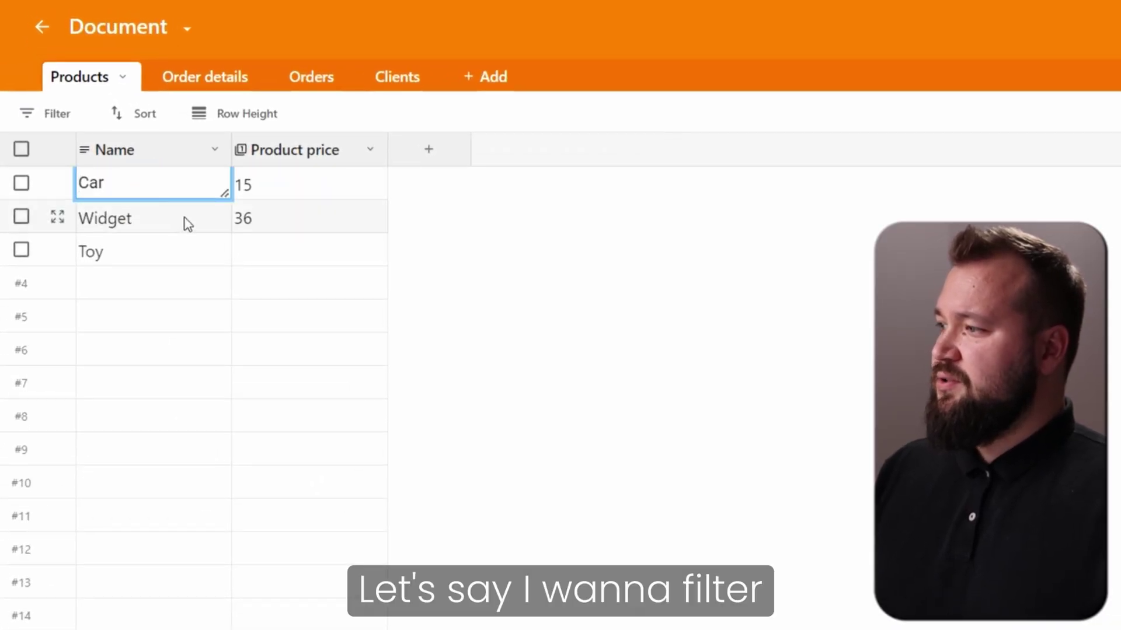
key(ctrl+a)
click(638, 343)
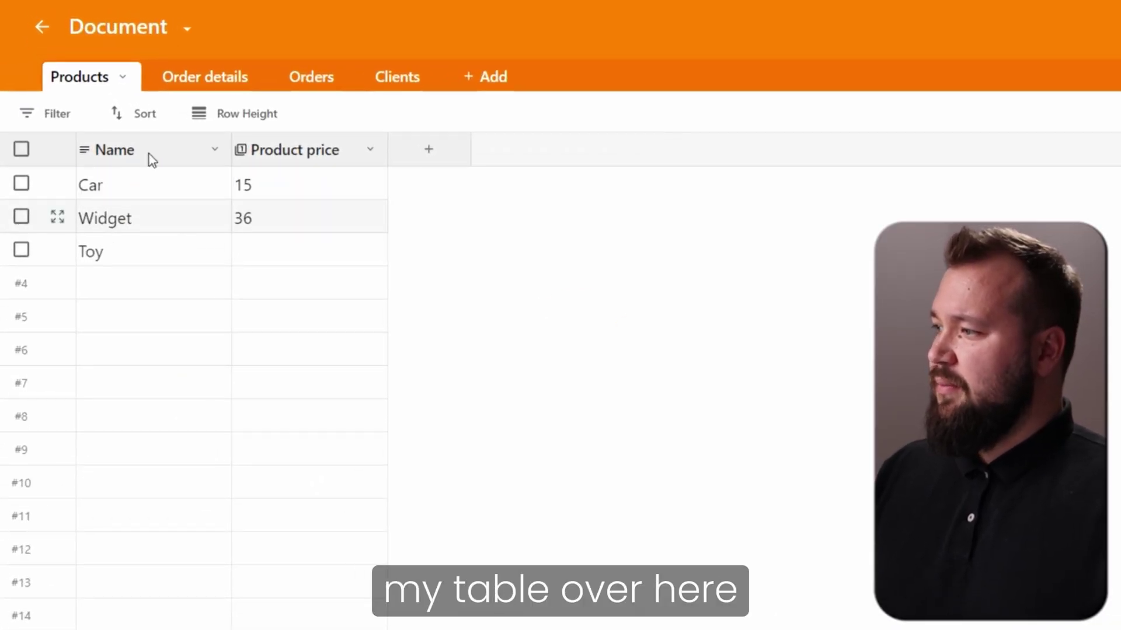
click(49, 122)
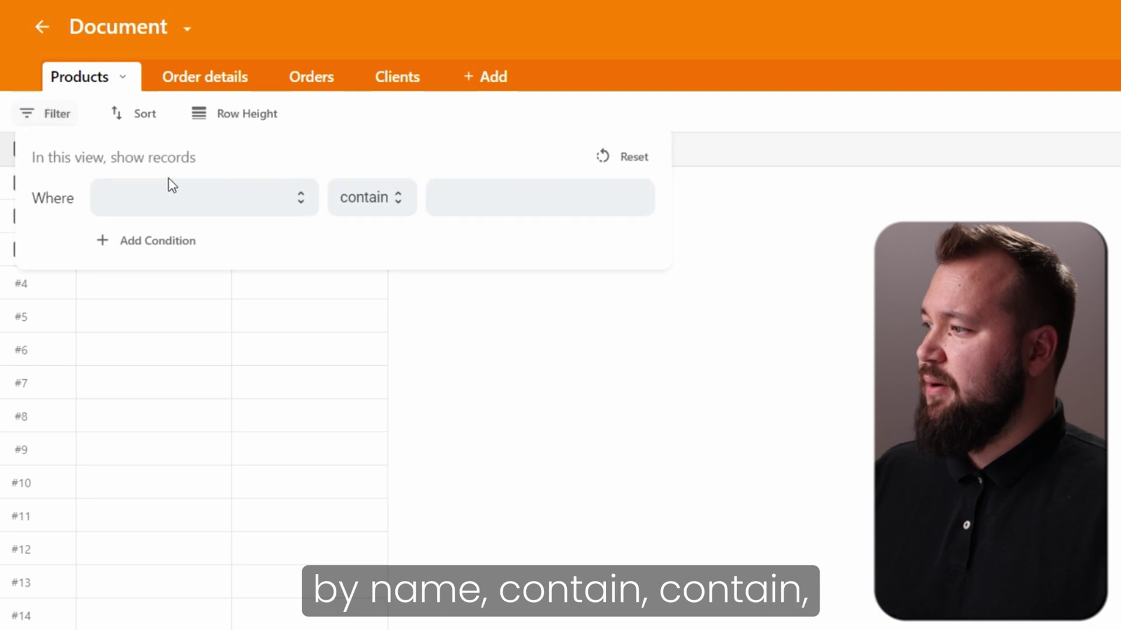
click(386, 202)
click(435, 260)
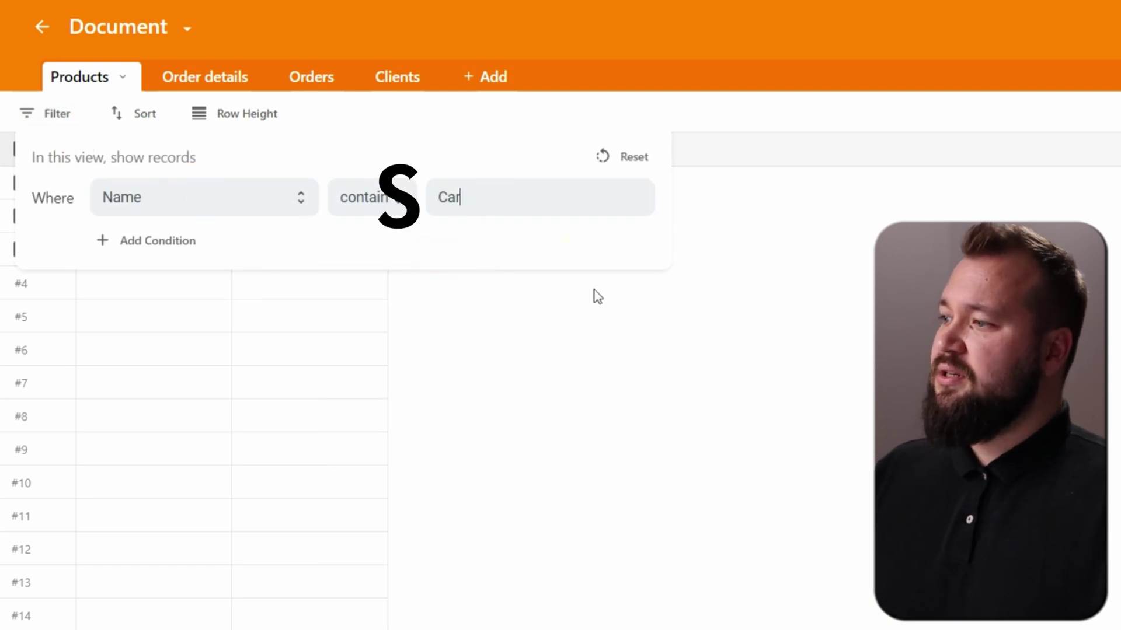
click(733, 524)
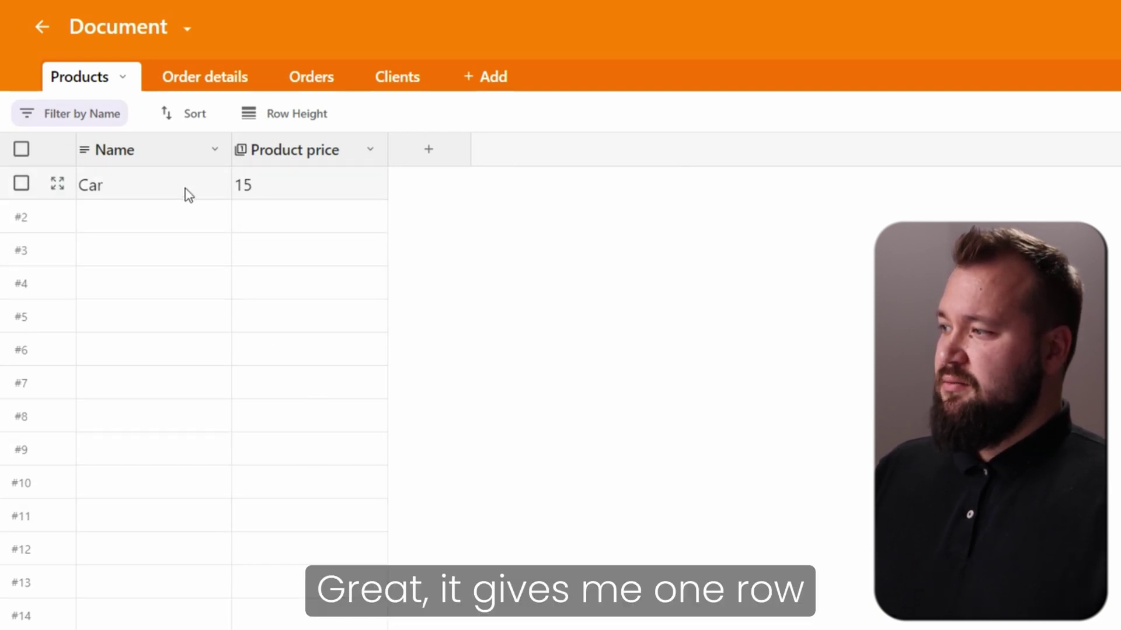
scroll(142, 362, down, 5)
scroll(108, 588, up, 5)
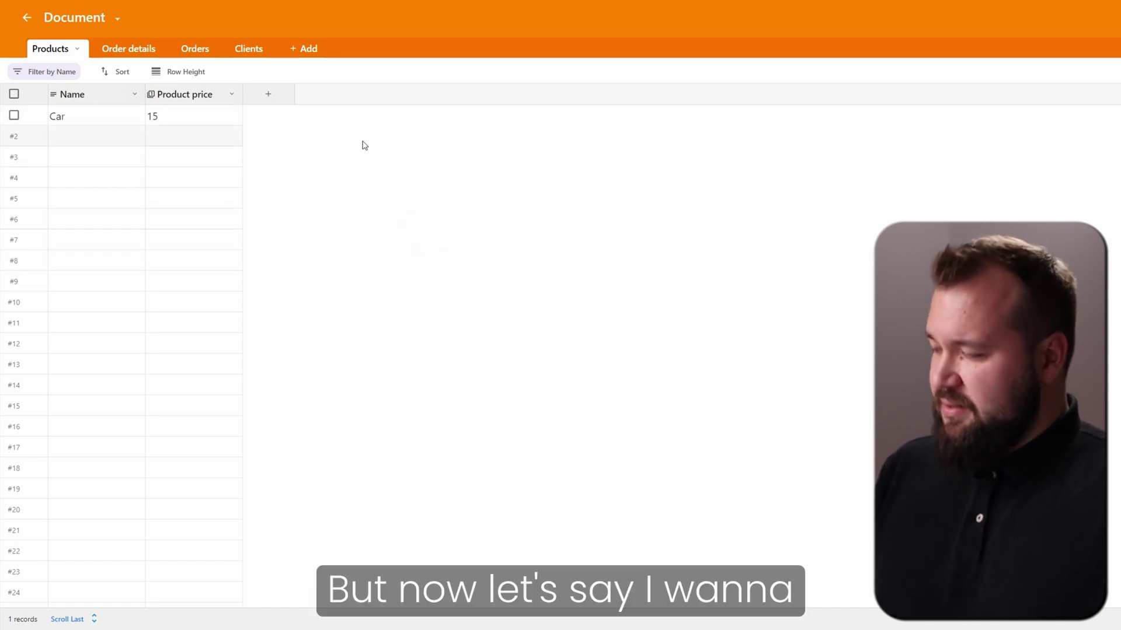
Reset the Name filter on the Products table and reload the page
click(52, 71)
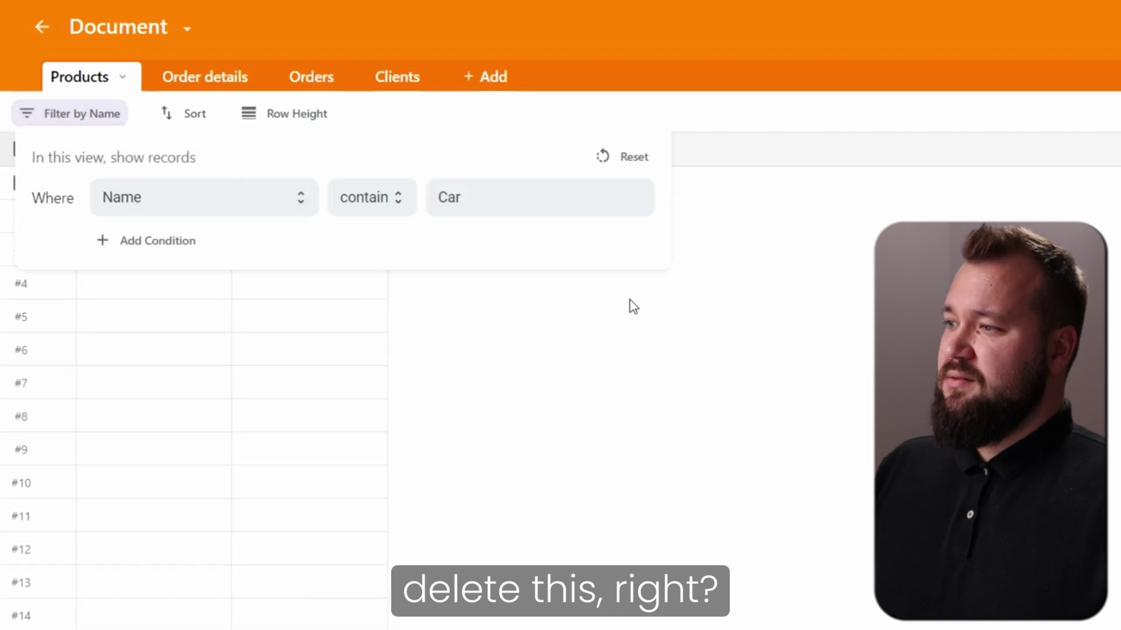
click(633, 158)
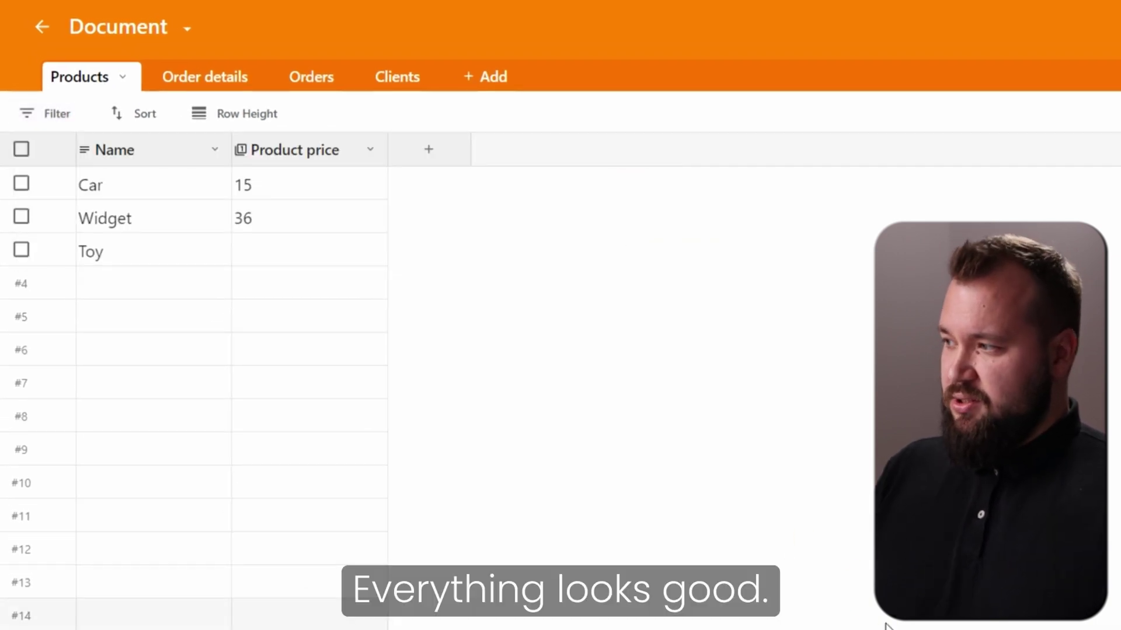
key(F5)
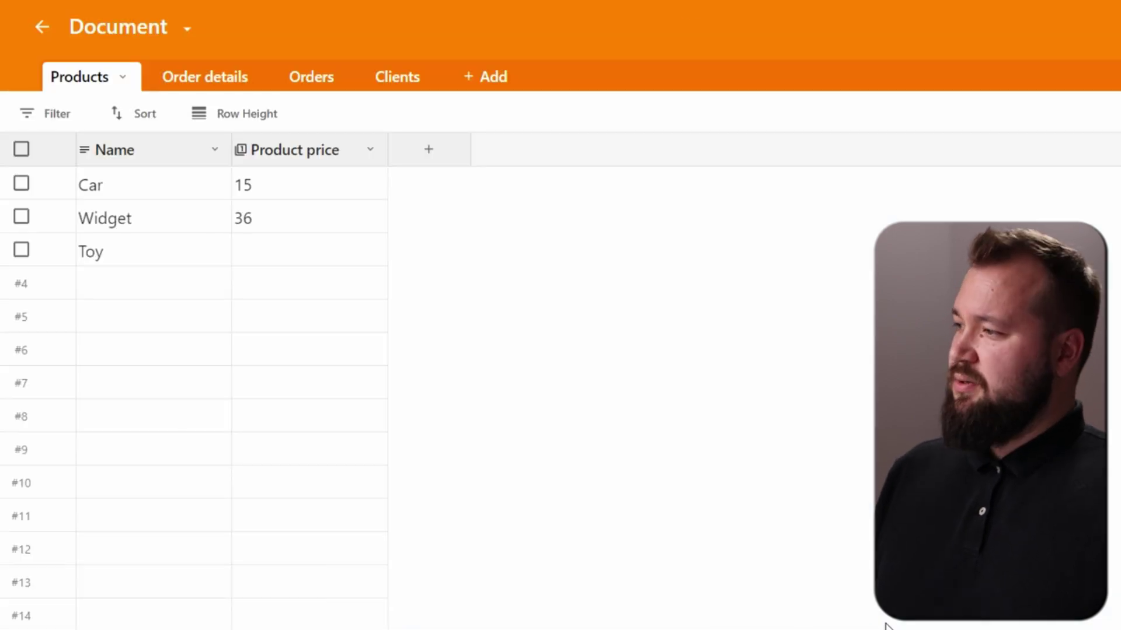
Try a Products filter on Name with the contain condition and an empty value, then close the filter settings
click(55, 117)
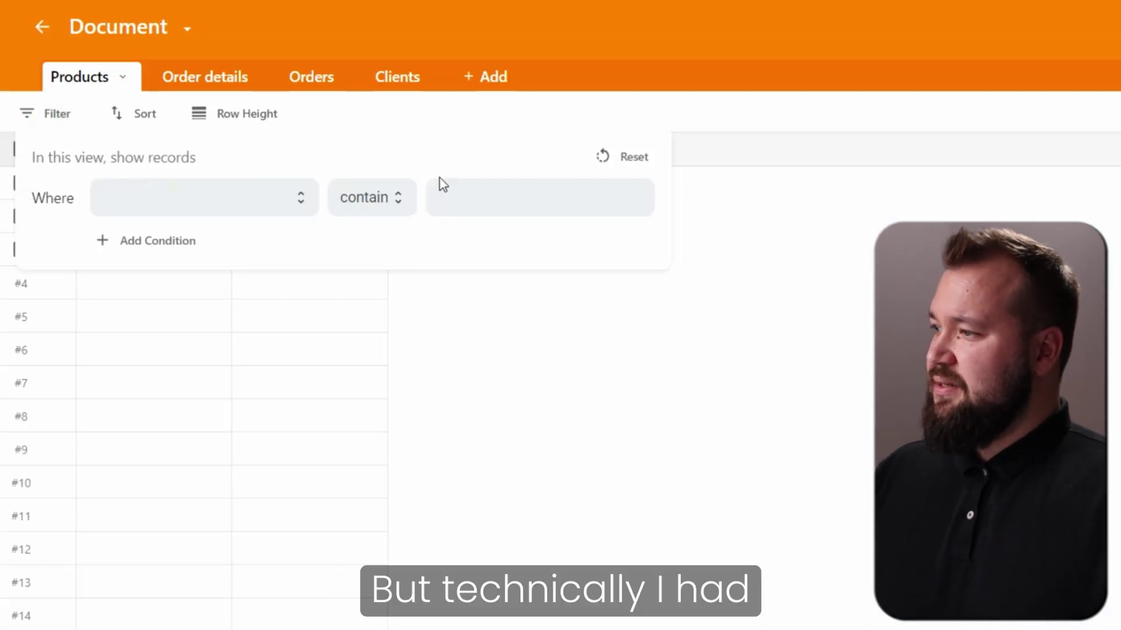
click(531, 205)
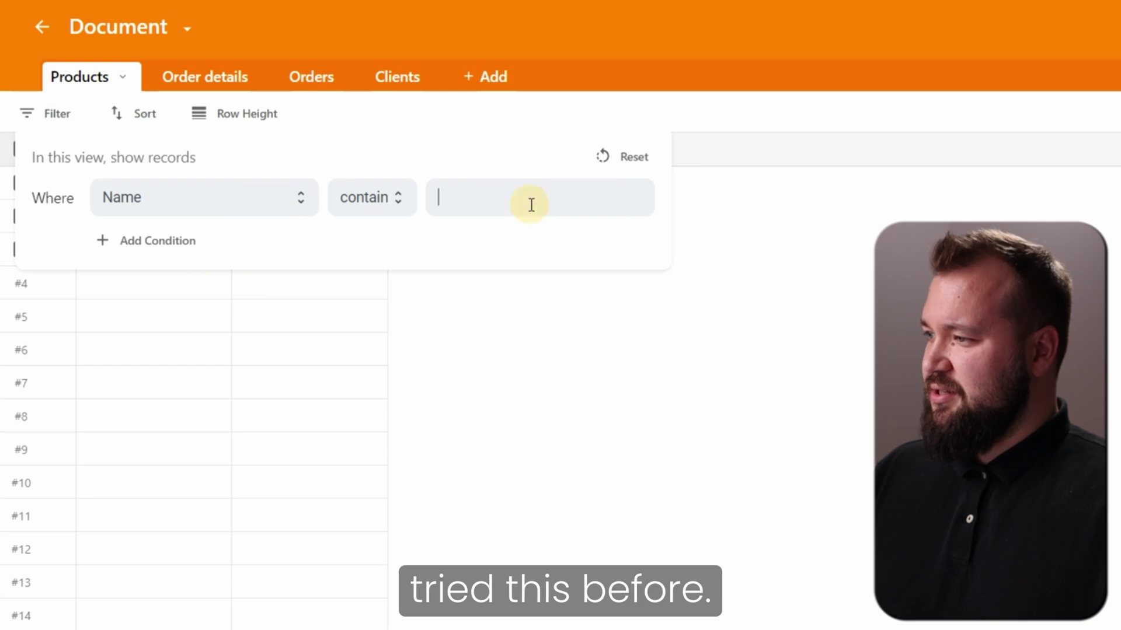
click(722, 540)
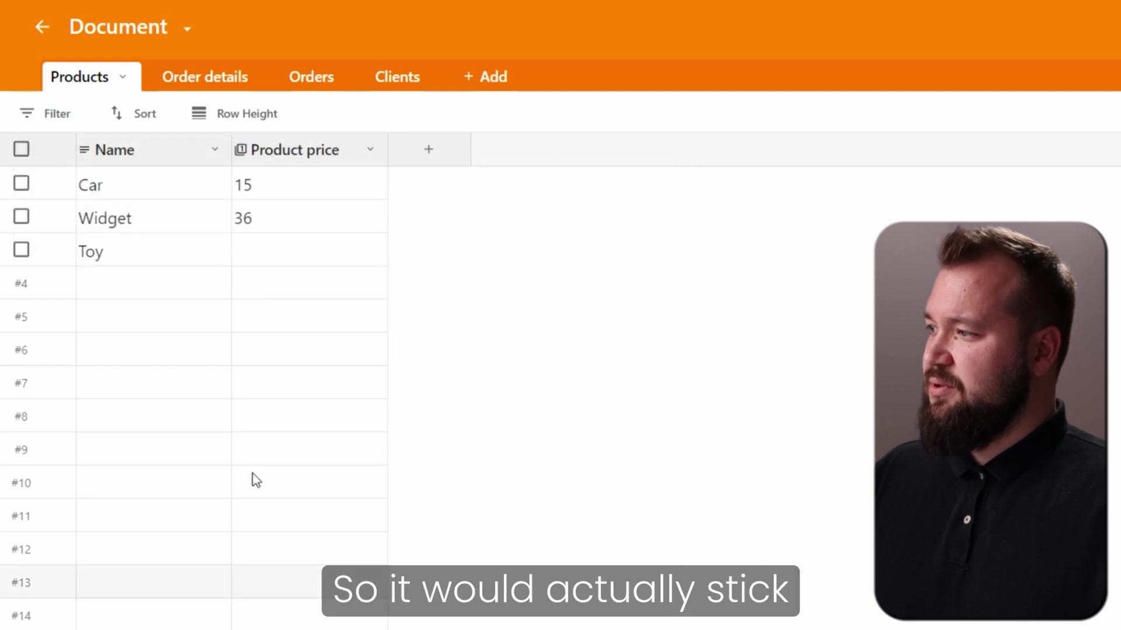
Switch to the Orders table and back to Products, check the Name contain Car filter and reset it
click(186, 81)
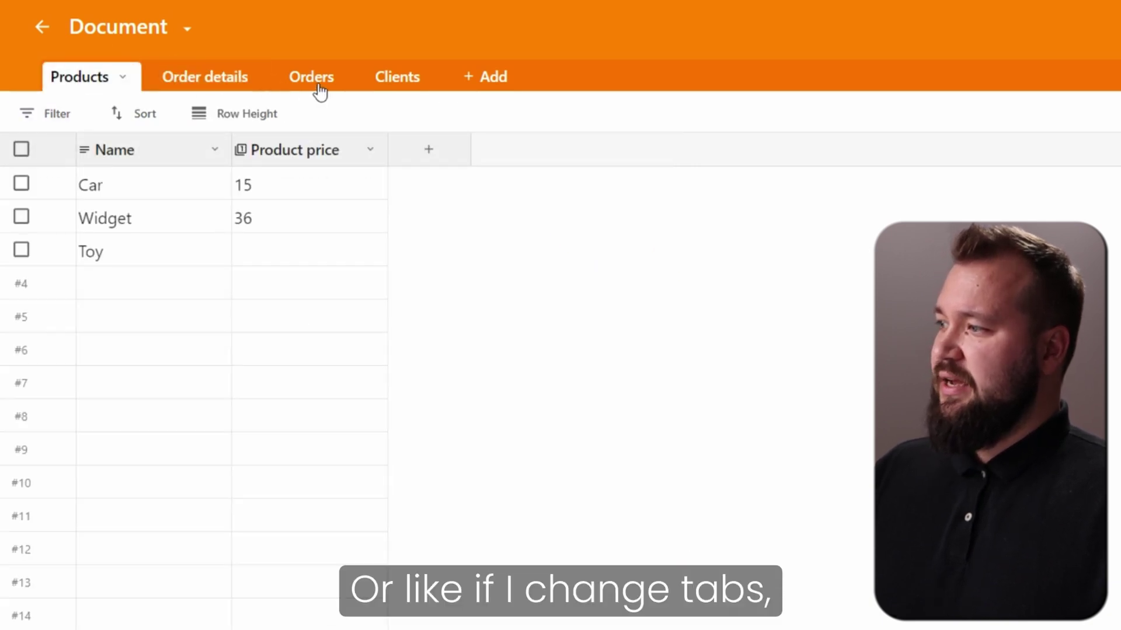
click(315, 82)
click(76, 77)
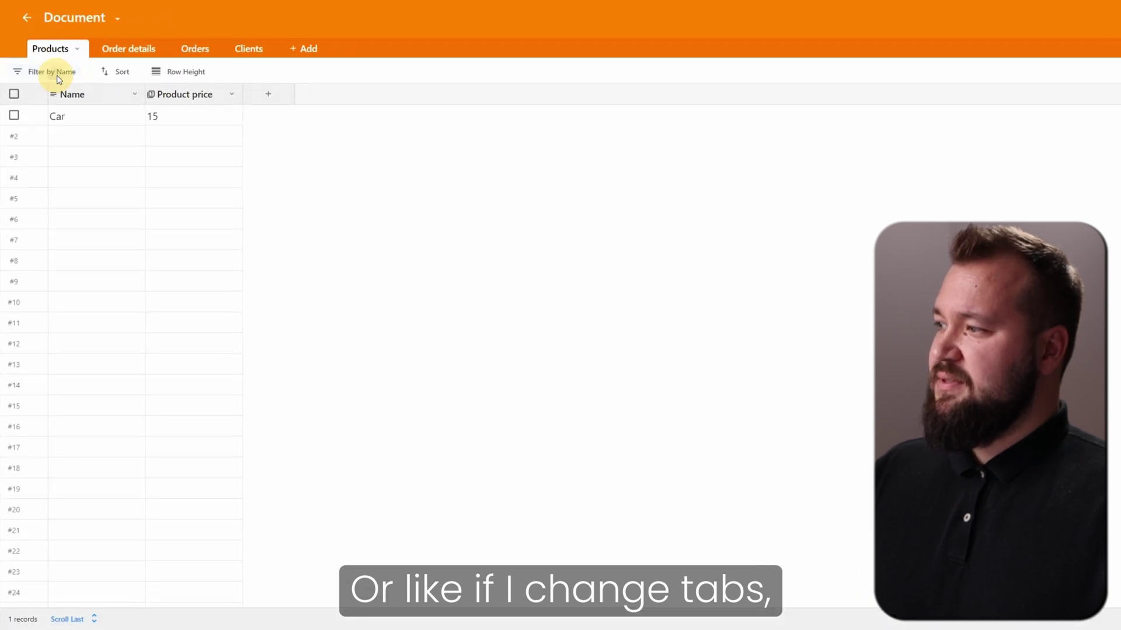
click(58, 73)
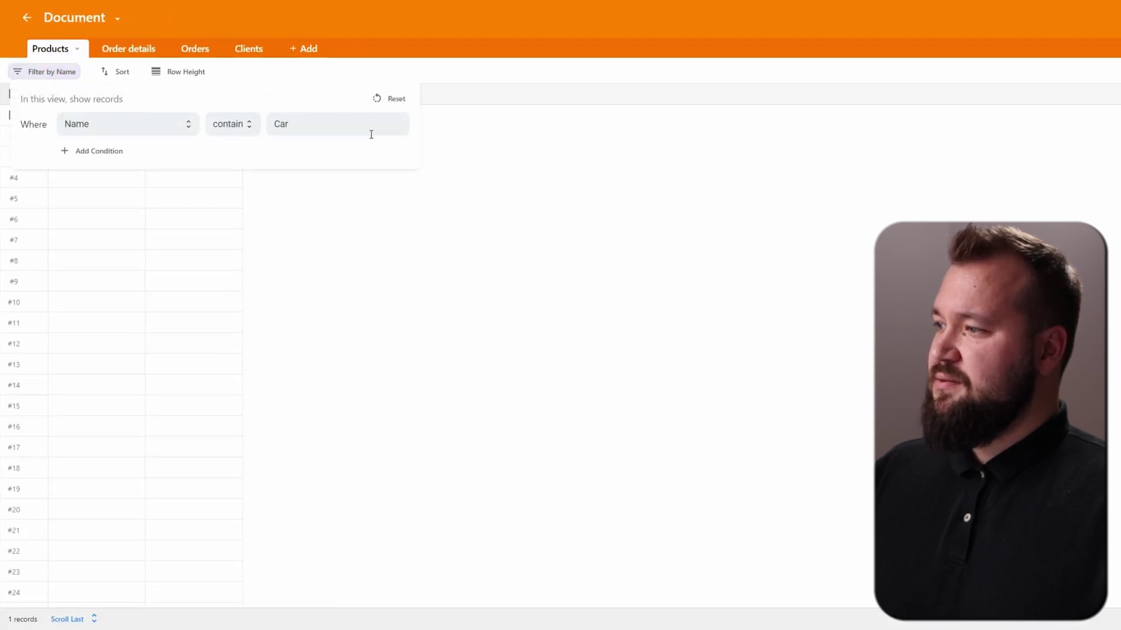
click(612, 270)
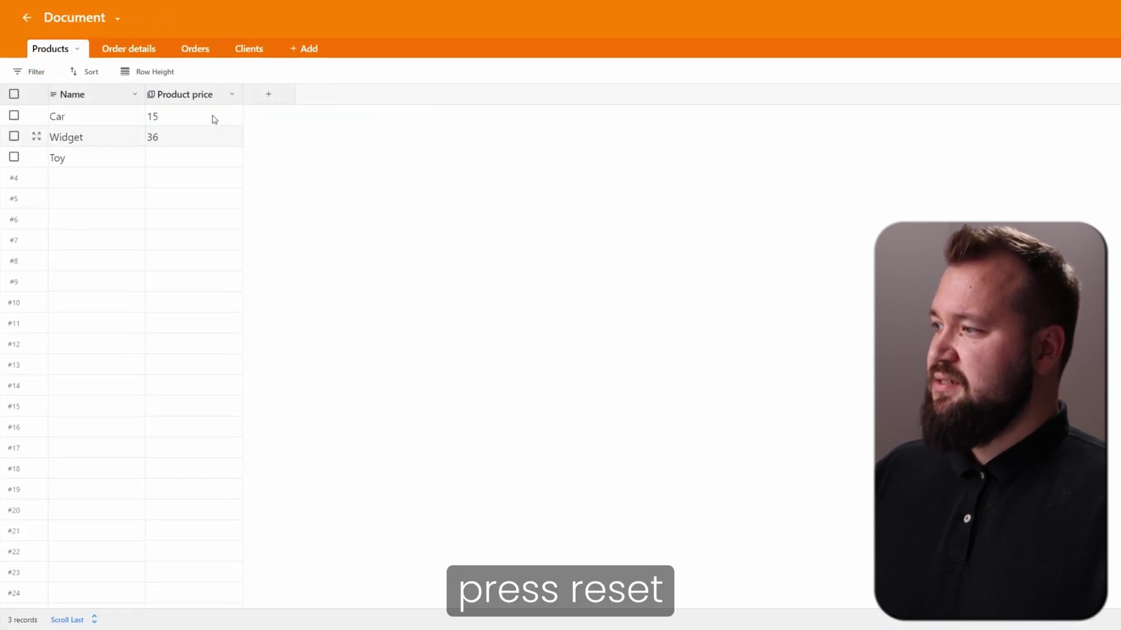
Visit the Order details and Orders tables, return to Products and inspect its Name filter settings again
click(128, 48)
click(195, 49)
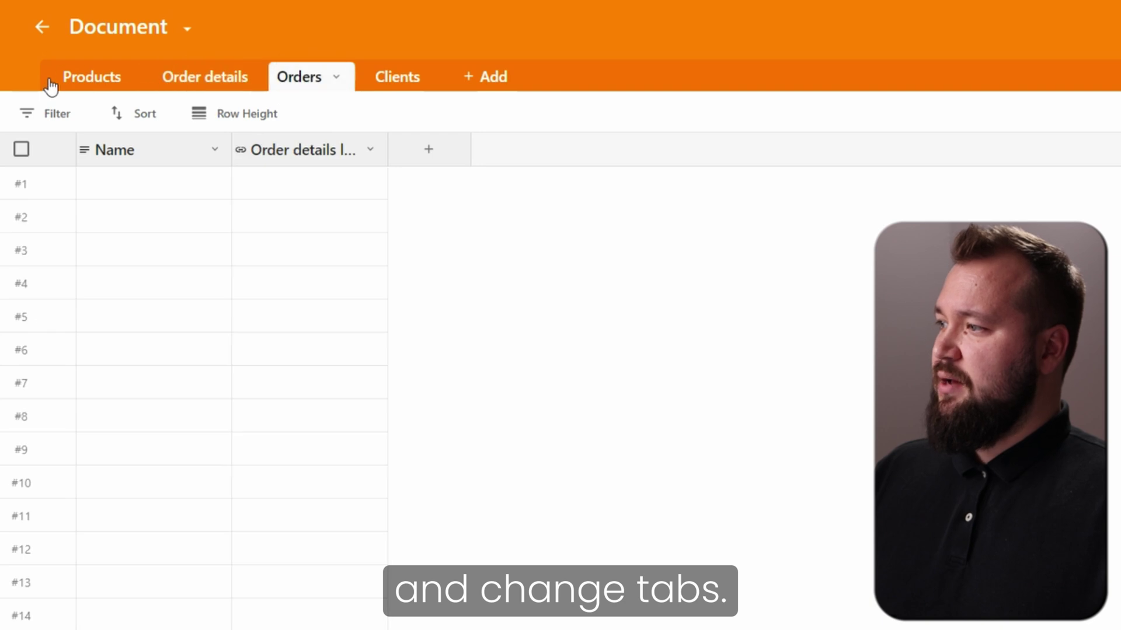
click(64, 81)
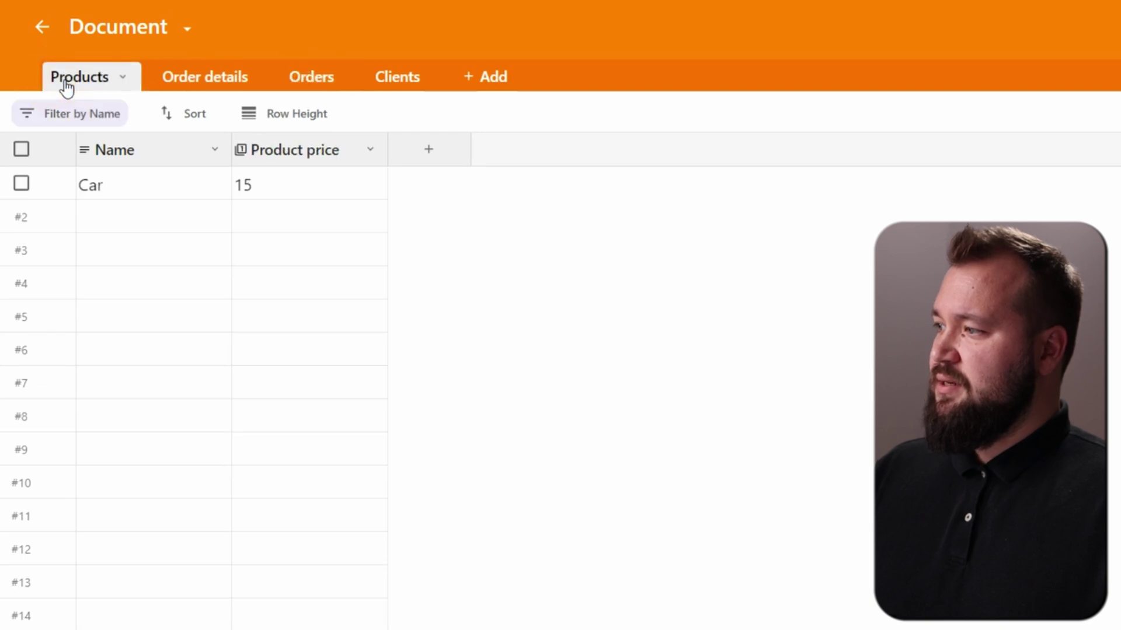
click(91, 126)
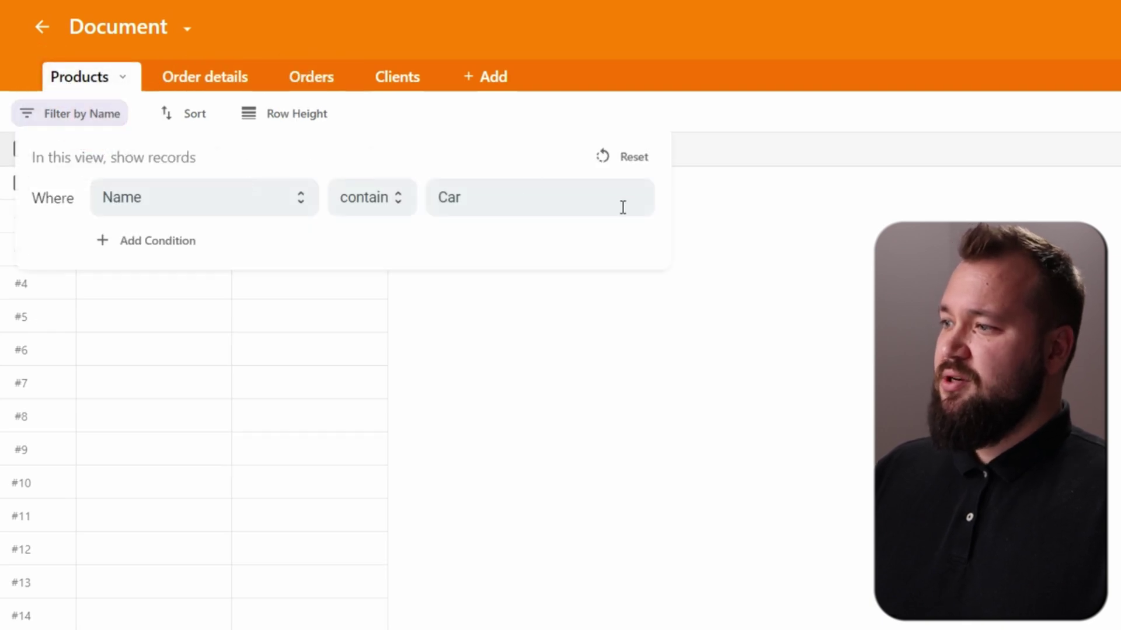
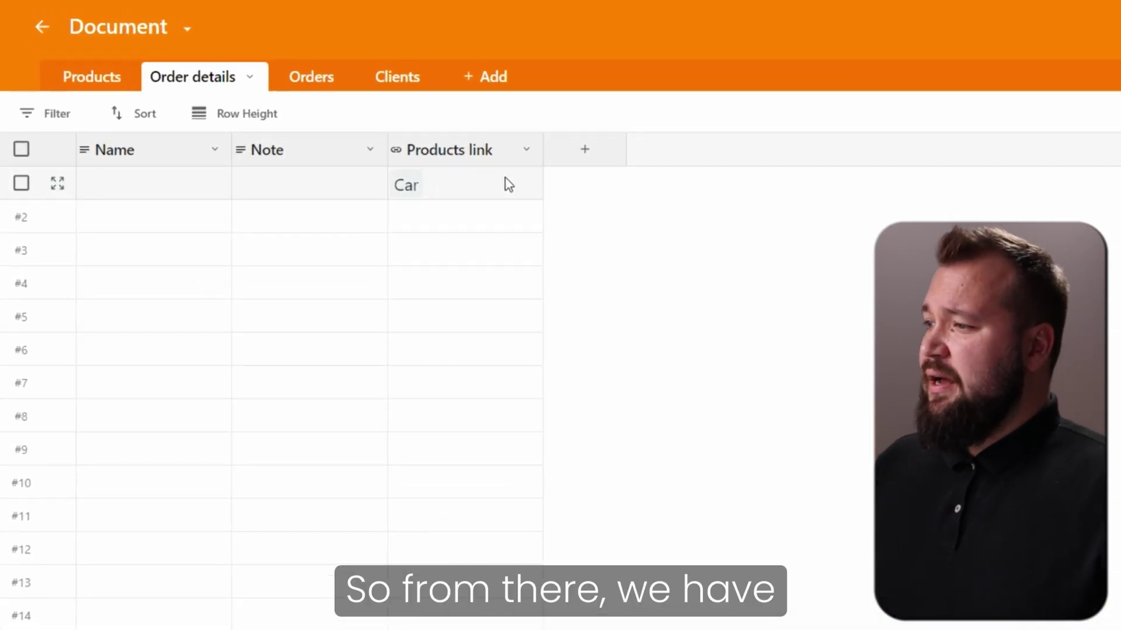
Add a Lookup field to Order details that uses Products link as source and looks up Product price
click(578, 147)
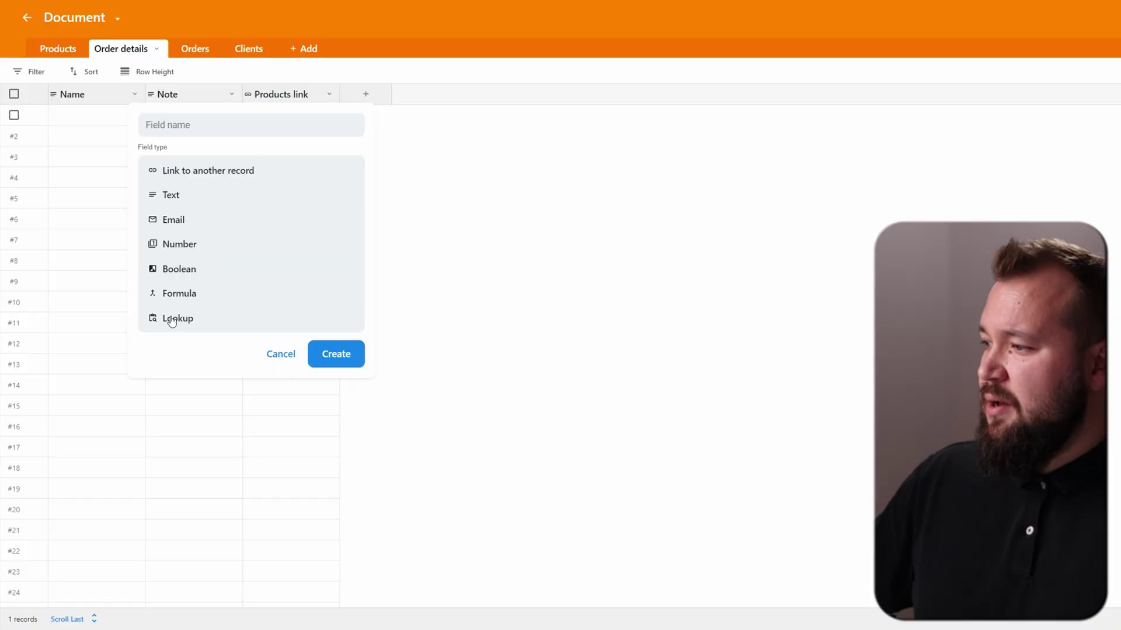
click(173, 321)
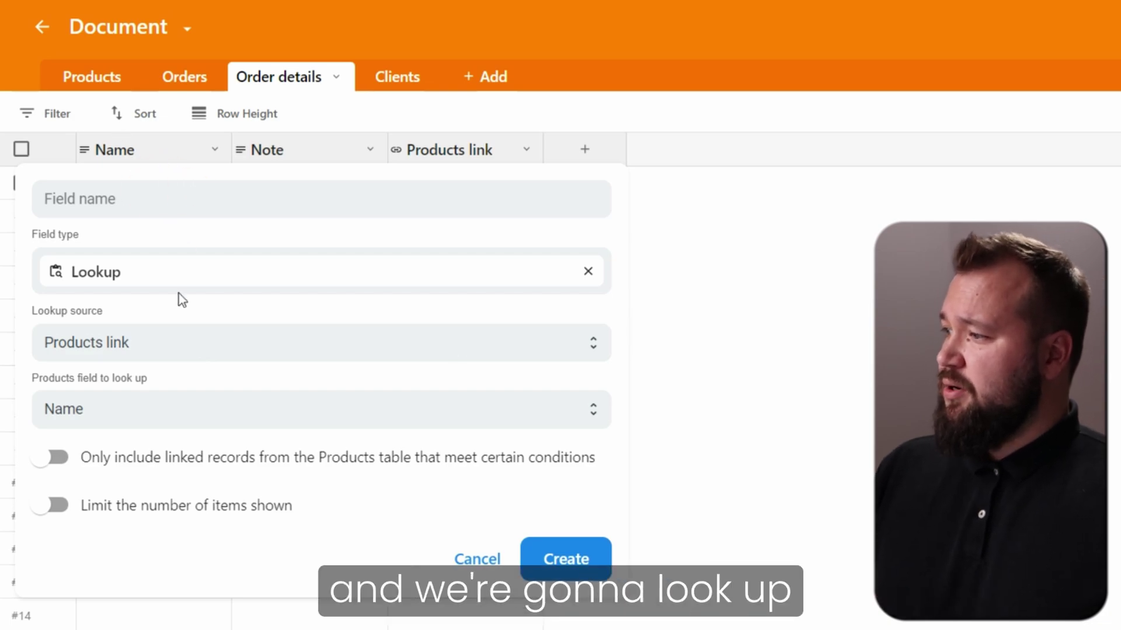
click(152, 408)
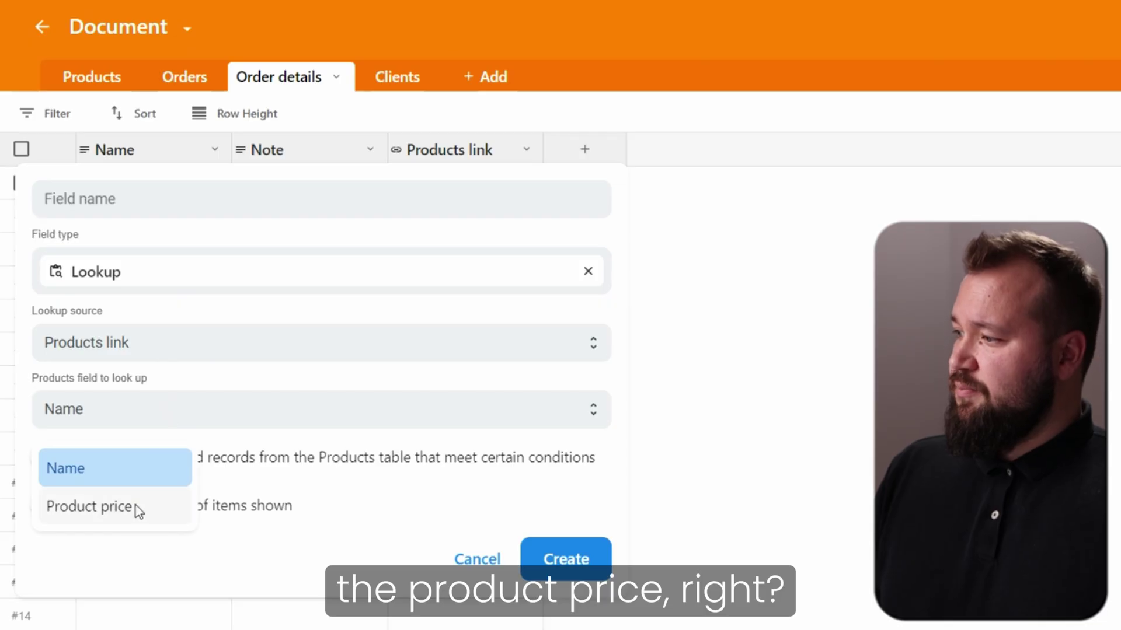
click(138, 507)
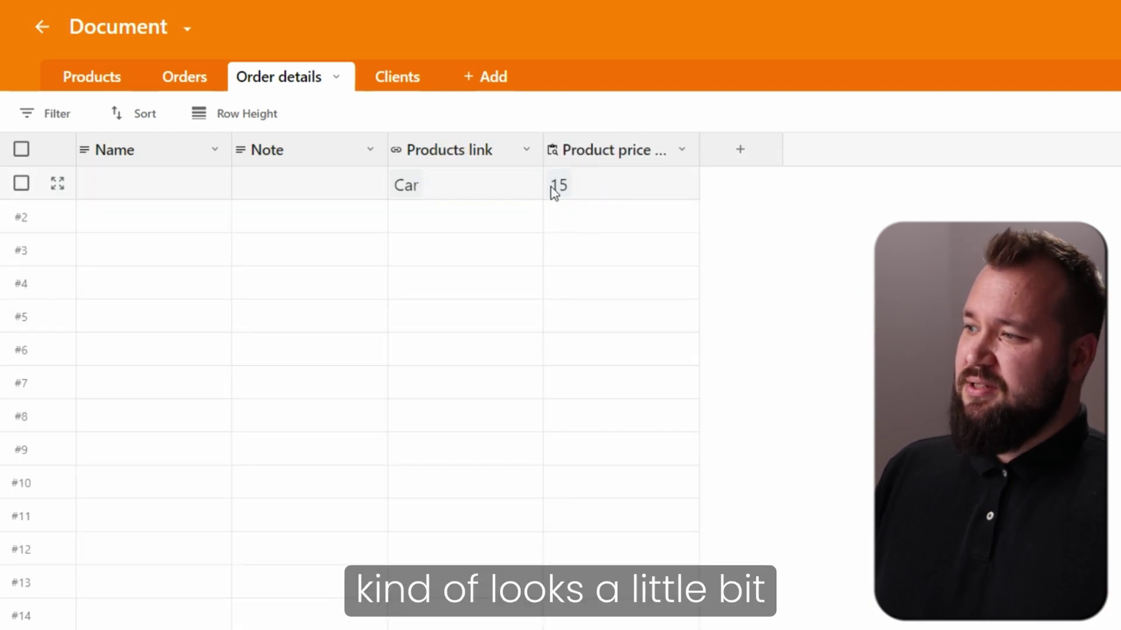
Open the first record's Products link cell in Order details and try to view the linked Car record
click(401, 181)
click(400, 181)
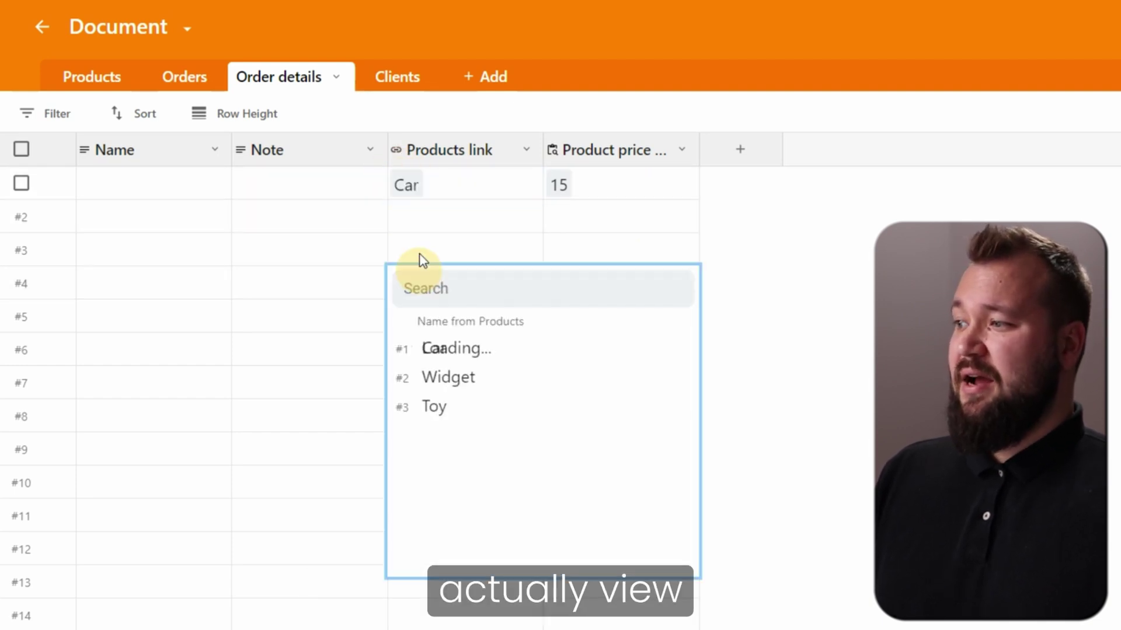
click(407, 187)
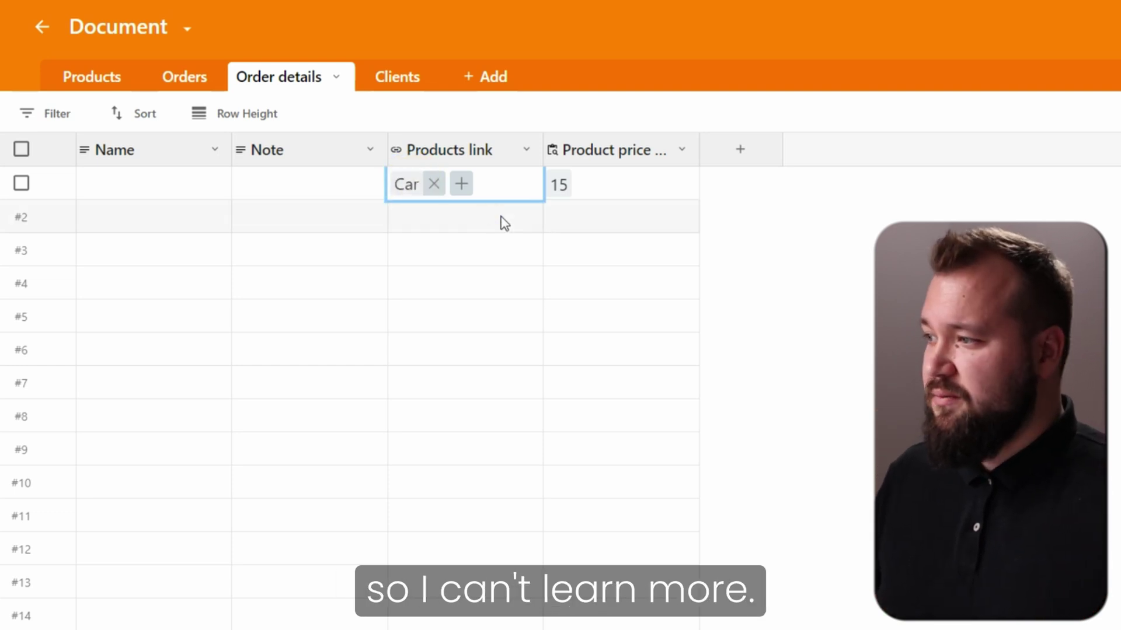
Start a new Formula field in Order details and open the formula syntax documentation
click(740, 149)
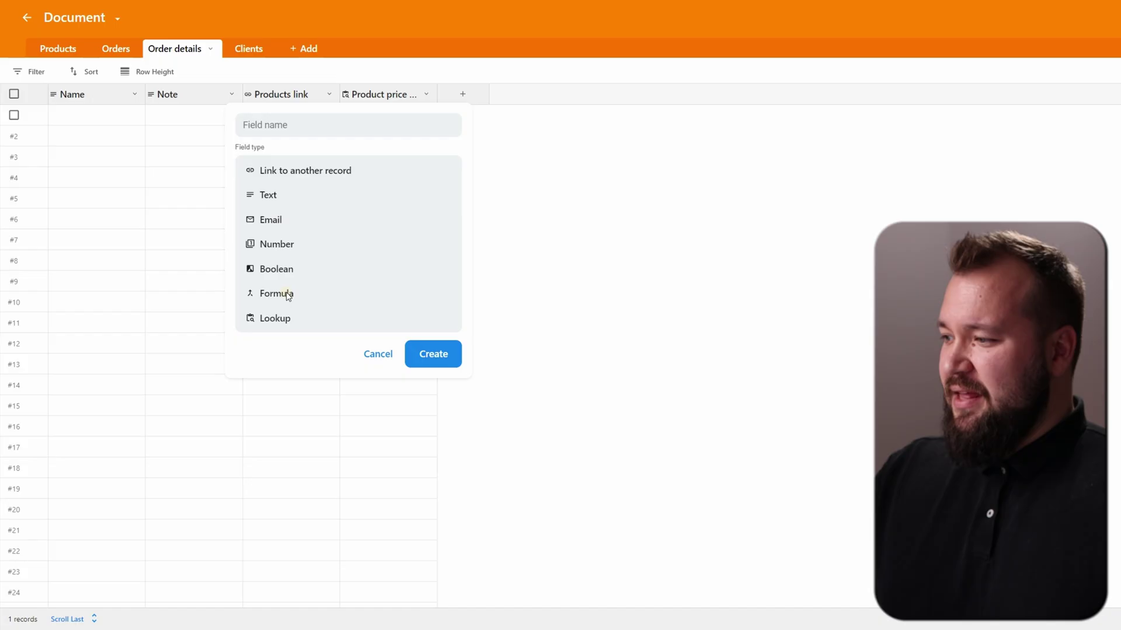
click(287, 294)
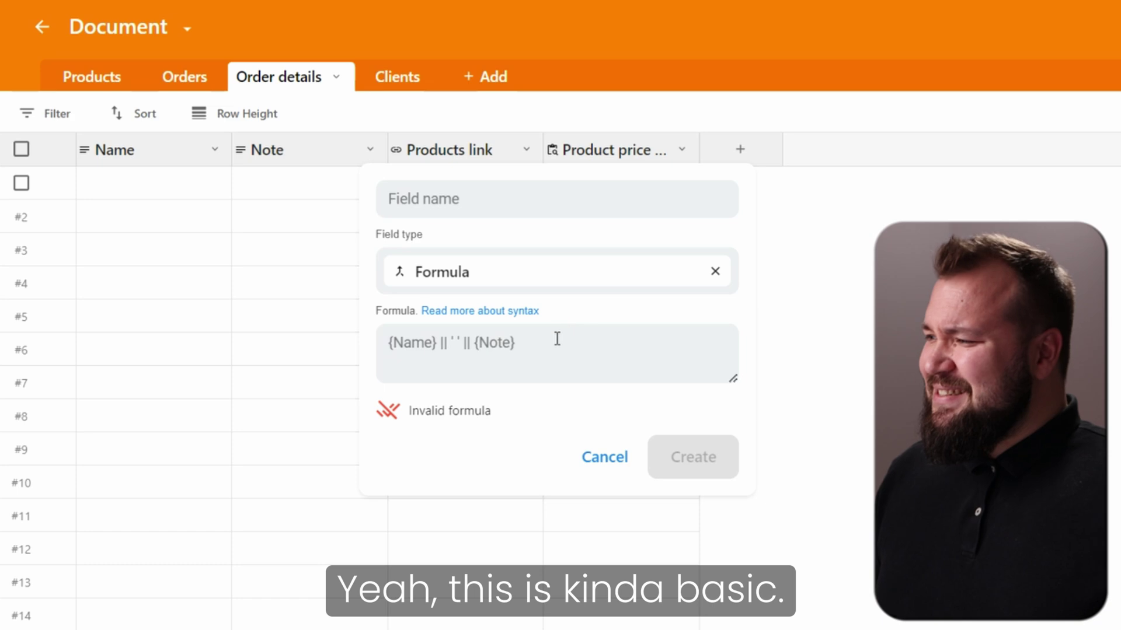
click(523, 317)
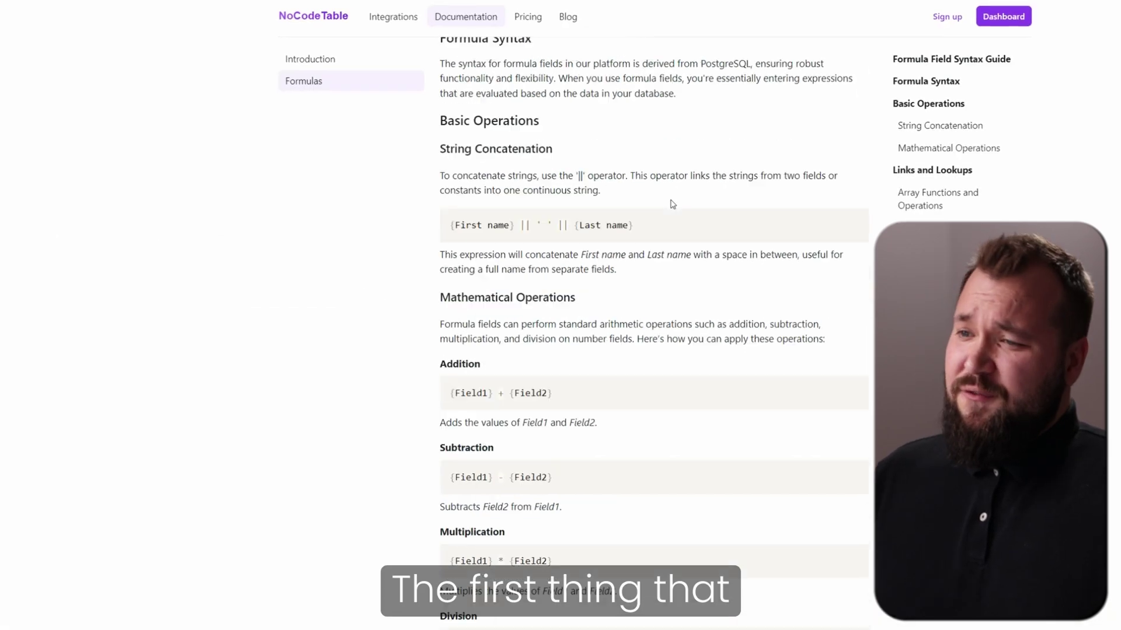
Read through the Formula Field Syntax Guide, including string concatenation, mathematical operations, links and lookups, and advanced functions
scroll(454, 246, down, 15)
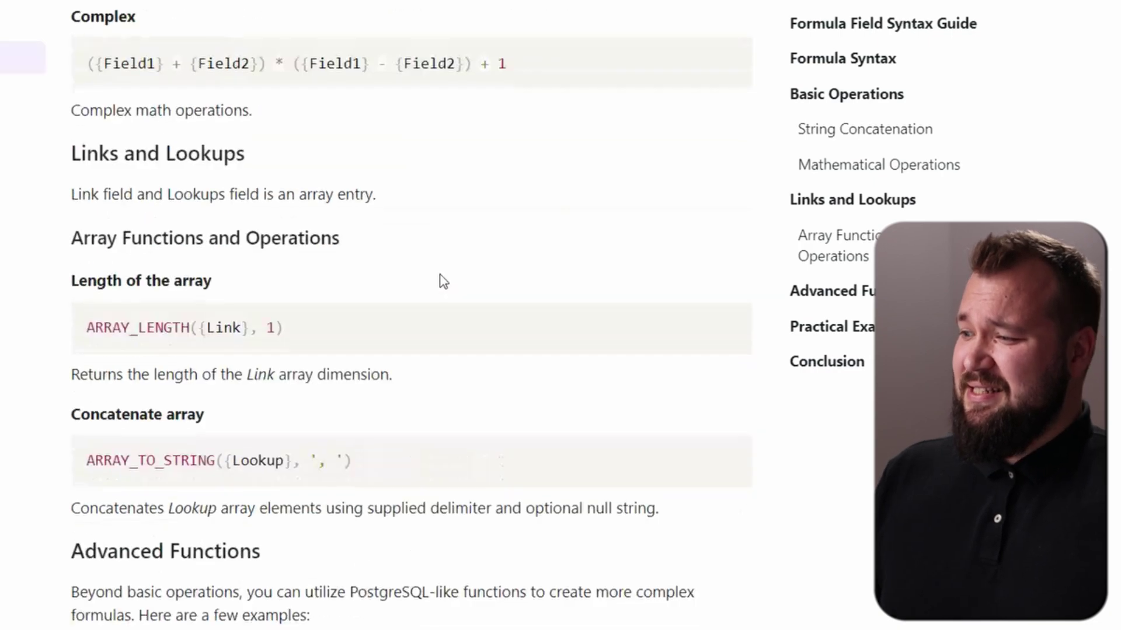
scroll(445, 284, down, 12)
scroll(446, 281, up, 20)
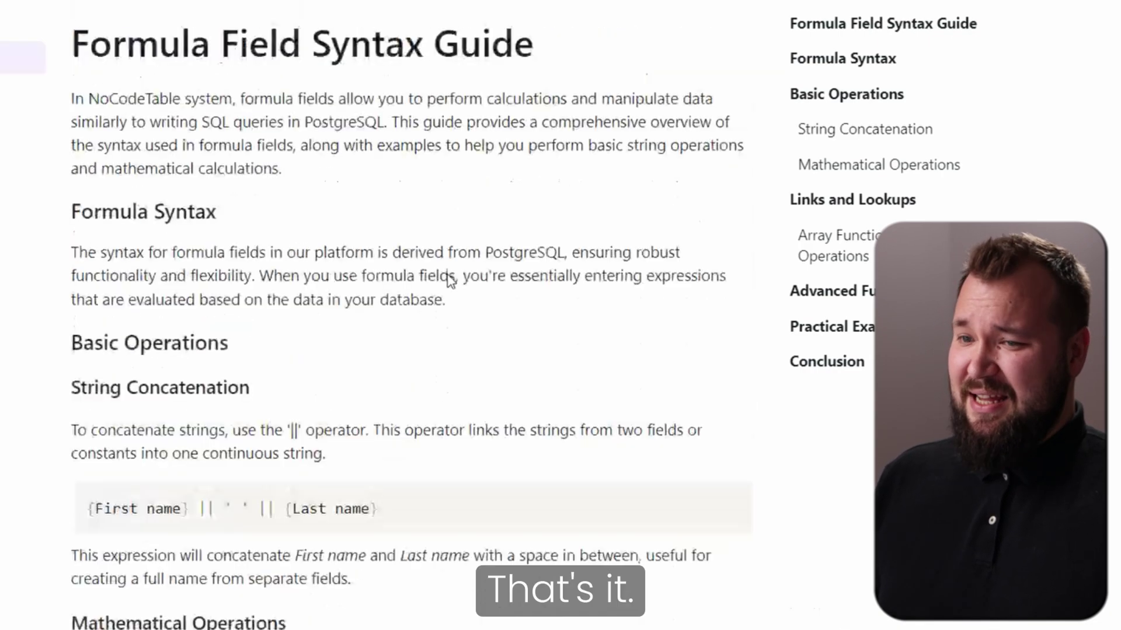
scroll(448, 280, down, 8)
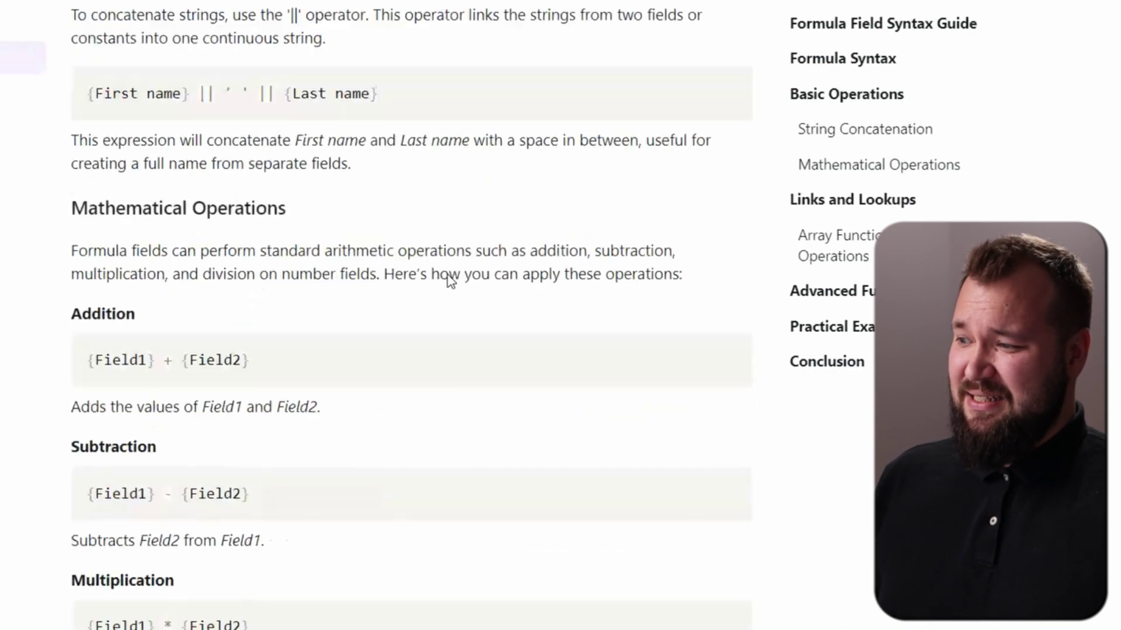
click(880, 135)
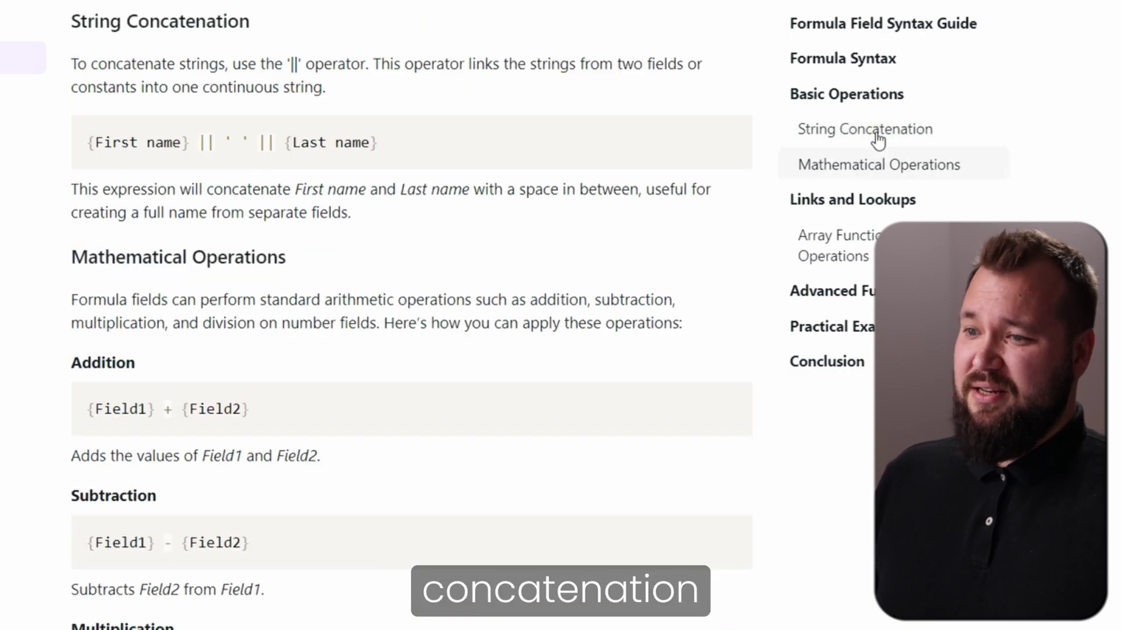
scroll(418, 250, down, 20)
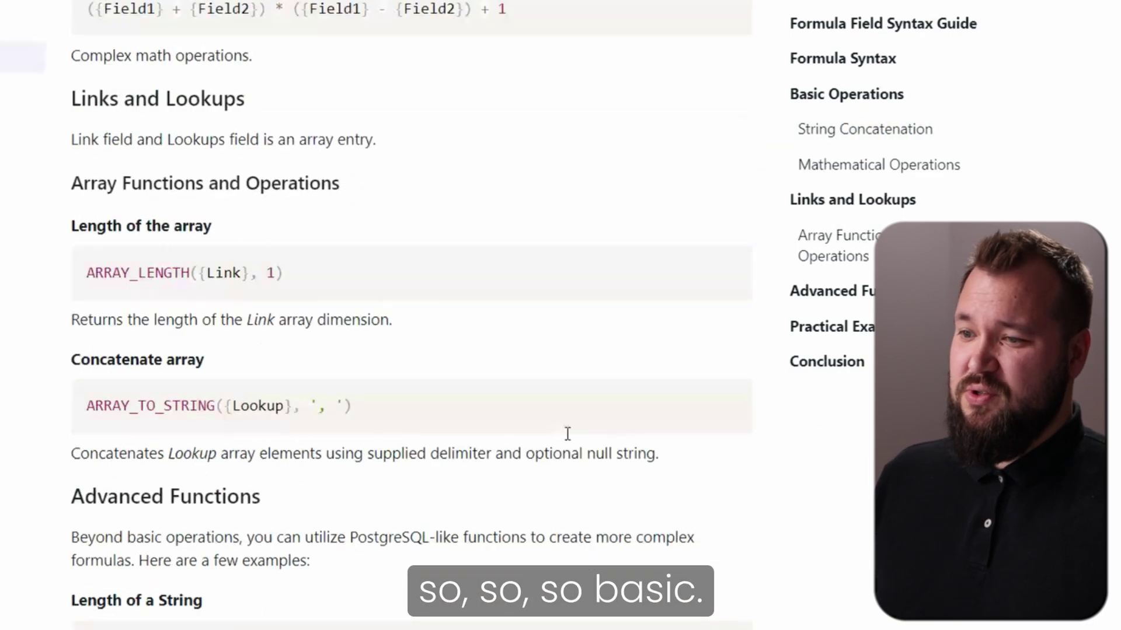
scroll(640, 474, down, 6)
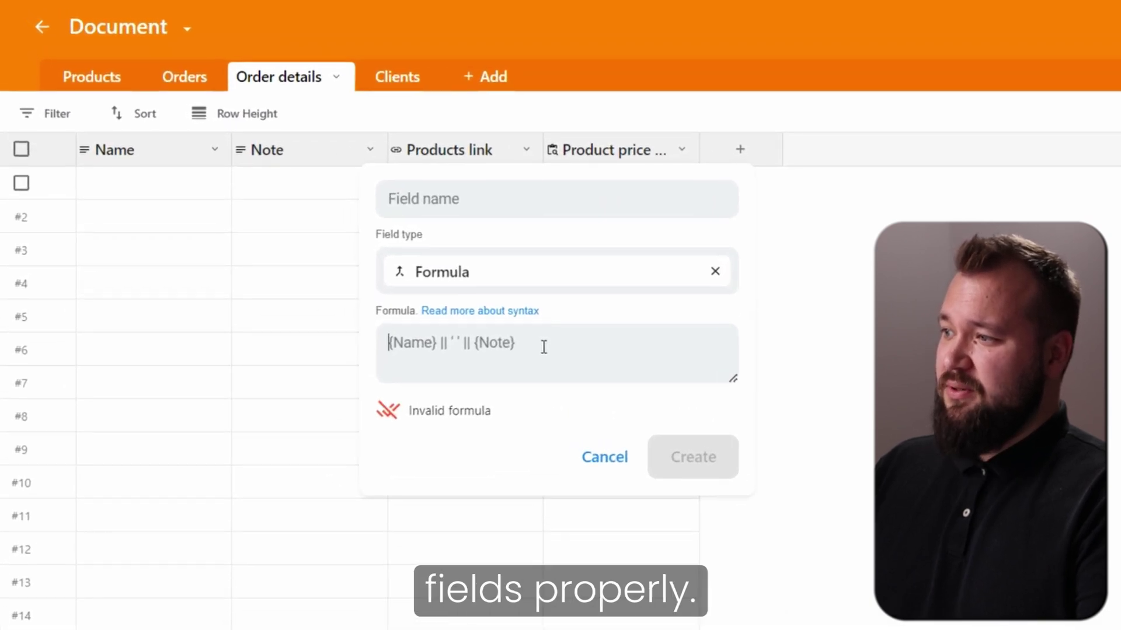
Enter {Name} as the formula of the new Order details field and check its validation
text({)
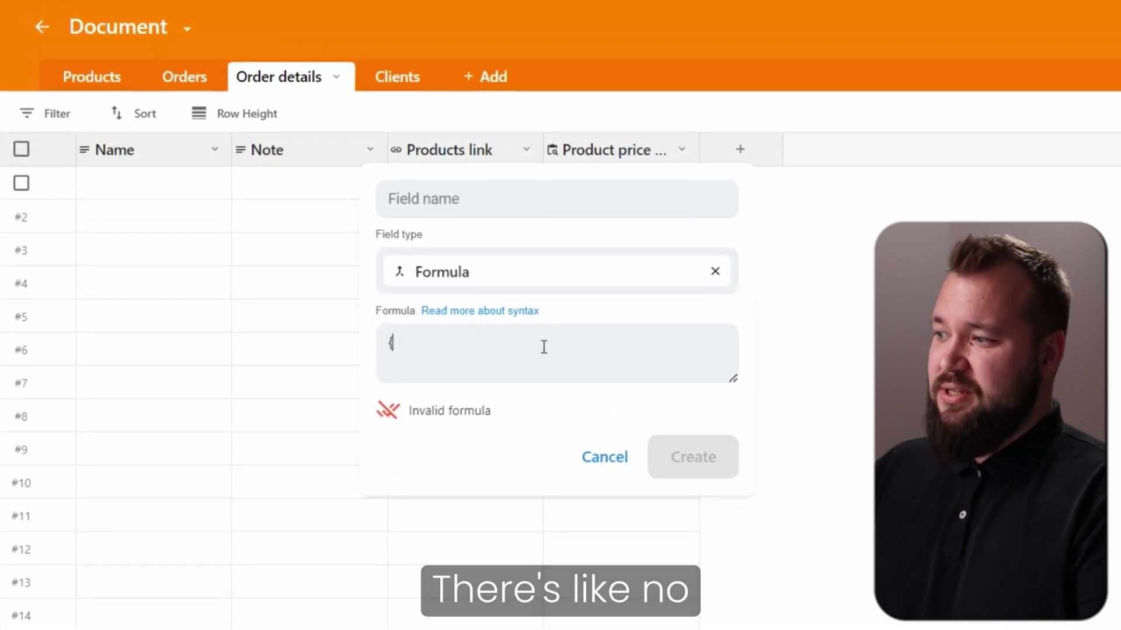
text(Name})
click(482, 420)
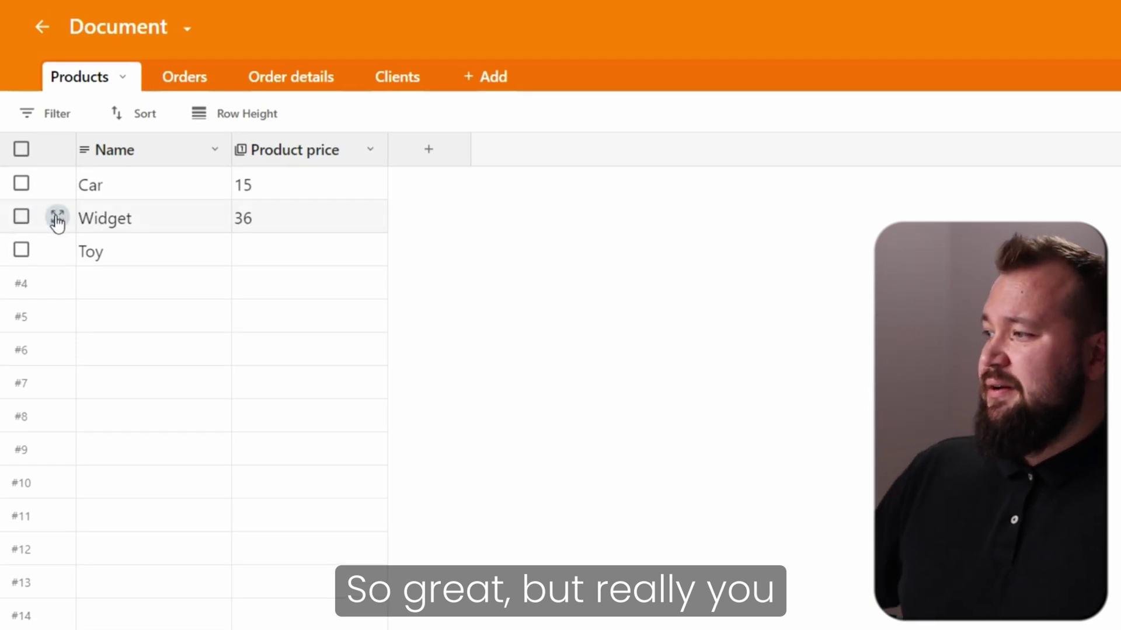
Open the expanded view of the Widget record in the Products table
click(57, 218)
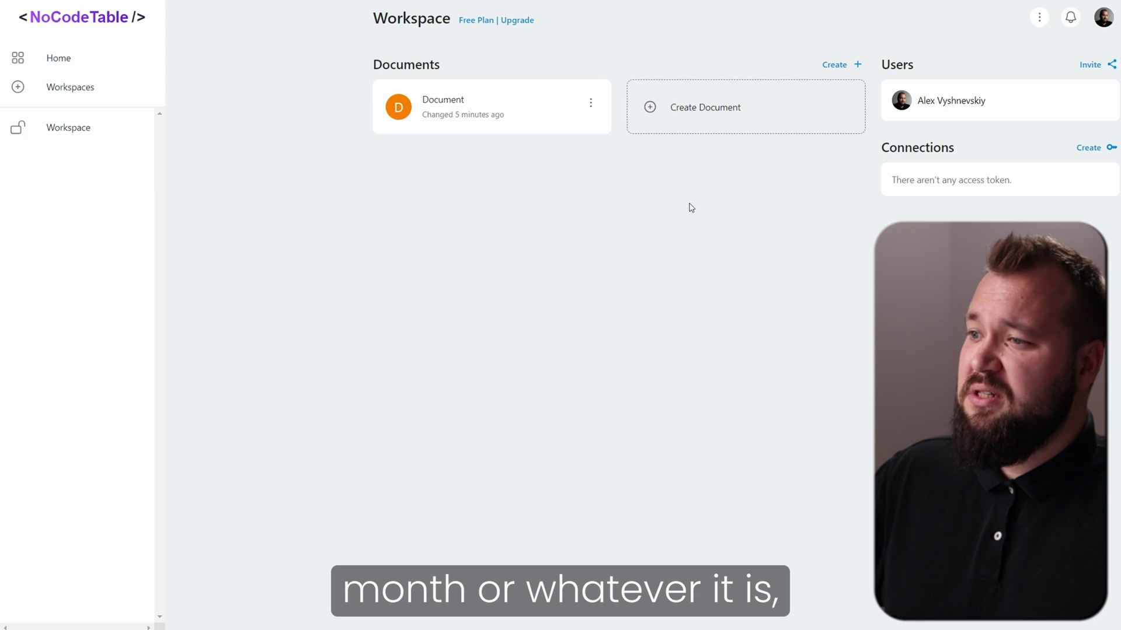
click(739, 103)
click(381, 88)
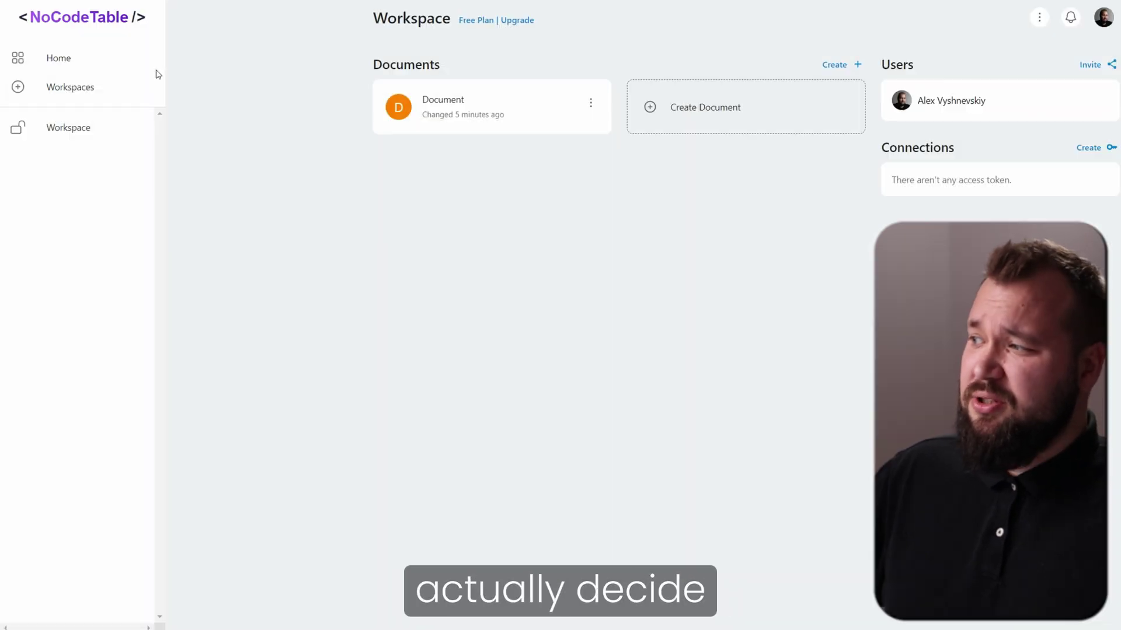